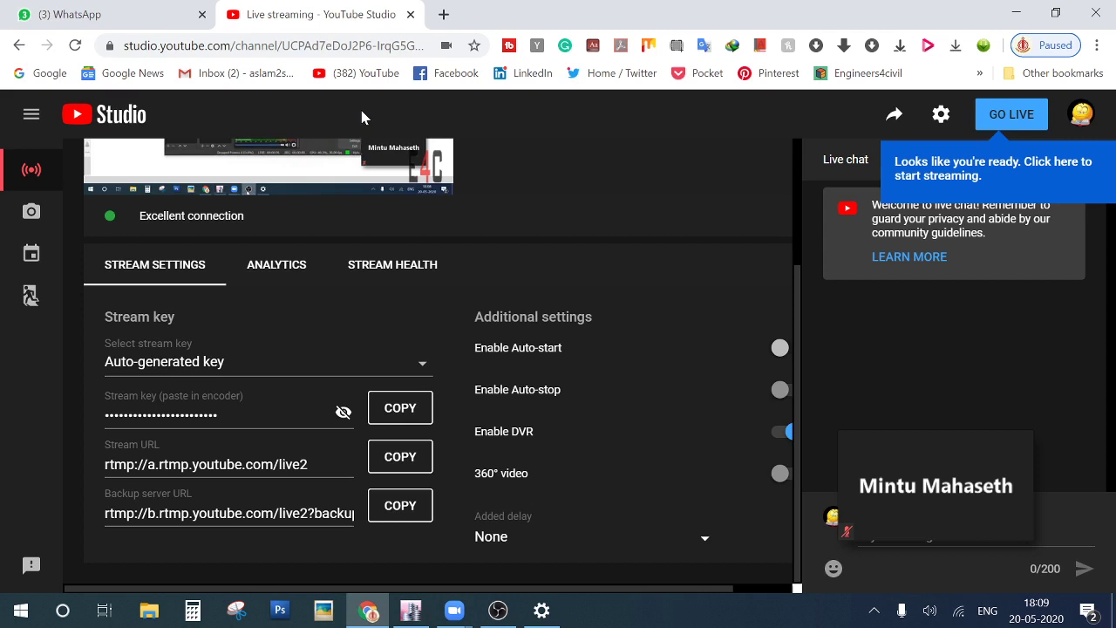
Go live in YouTube Studio and minimize Chrome to reveal ETABS's Model Initialization dialog
click(1009, 114)
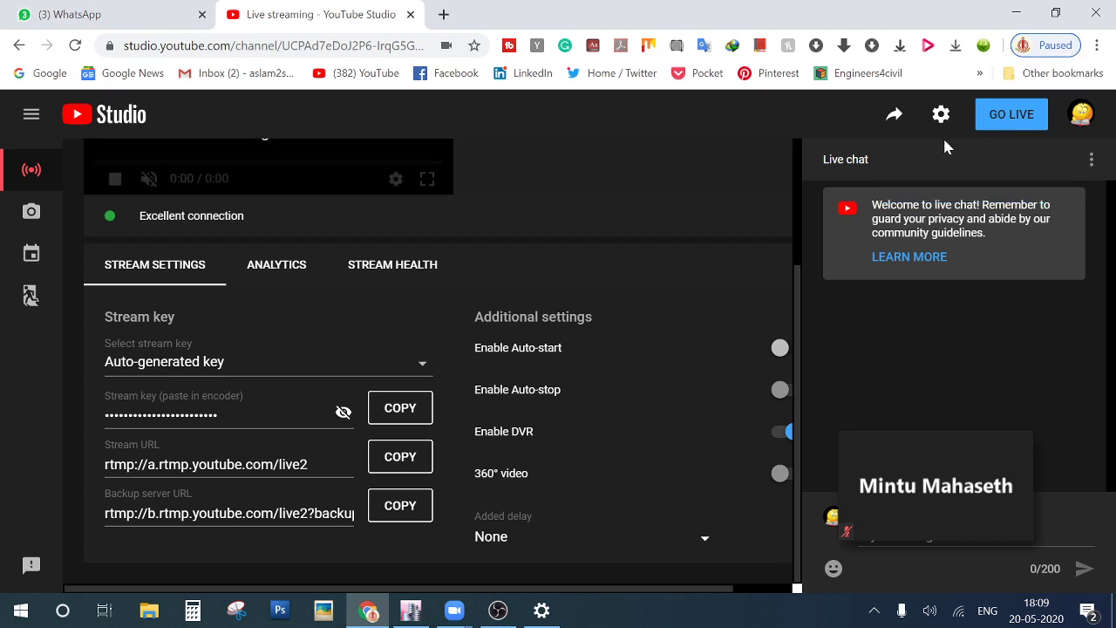
click(1012, 17)
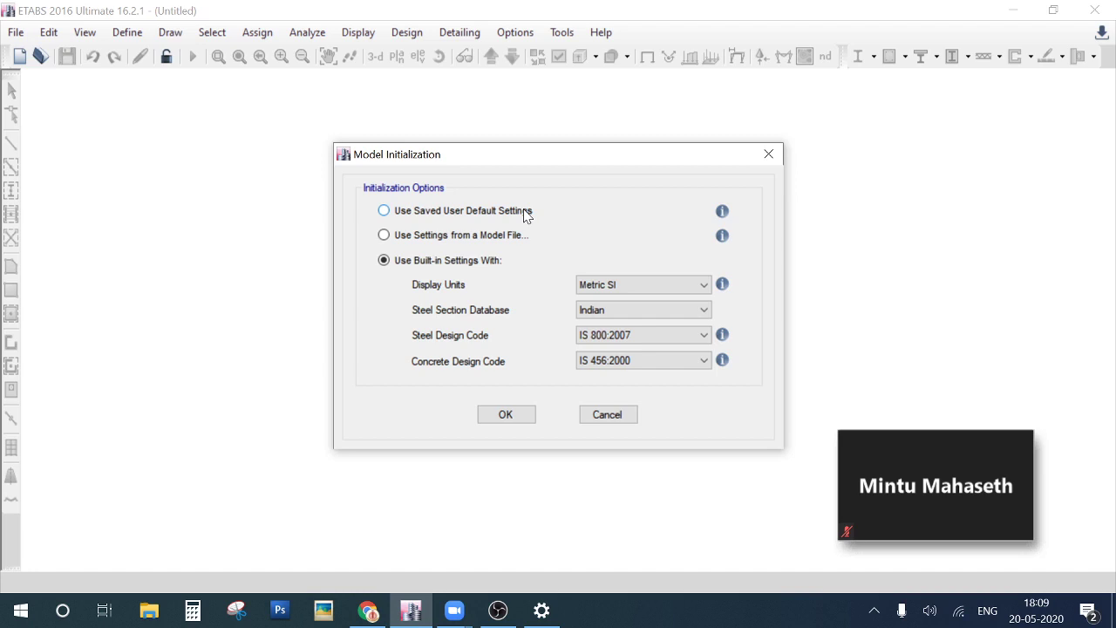
Accept built-in settings: Metric SI, Indian sections, IS 800:2007 and IS 456:2000
click(530, 418)
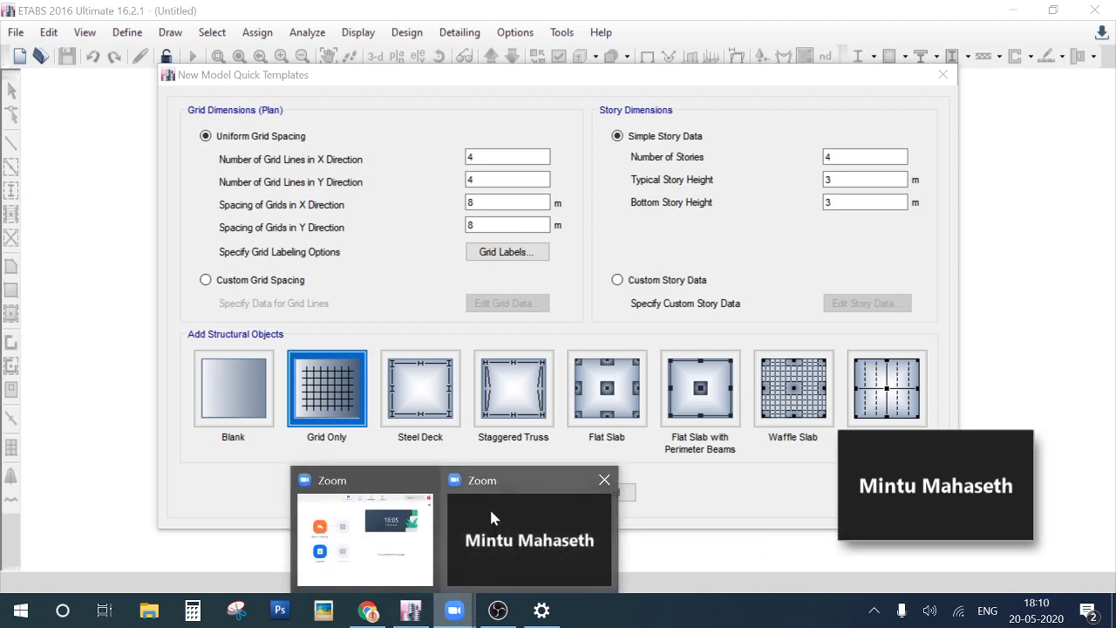
mouse_move(454, 610)
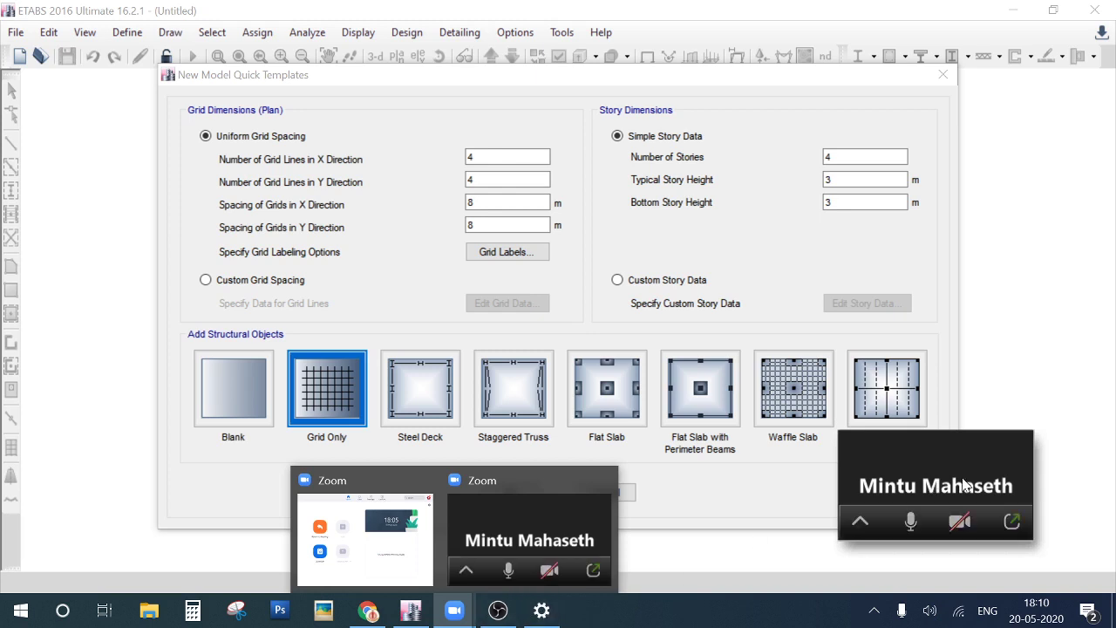
Restore the Zoom meeting and share the ETABS 2016 window with participants
click(1012, 522)
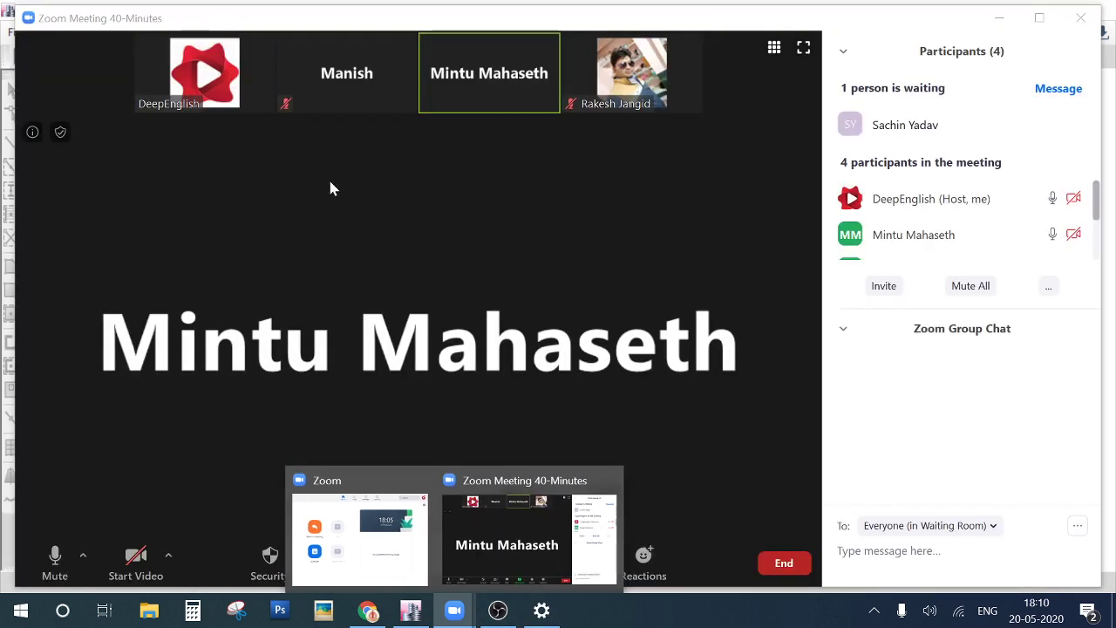
click(262, 47)
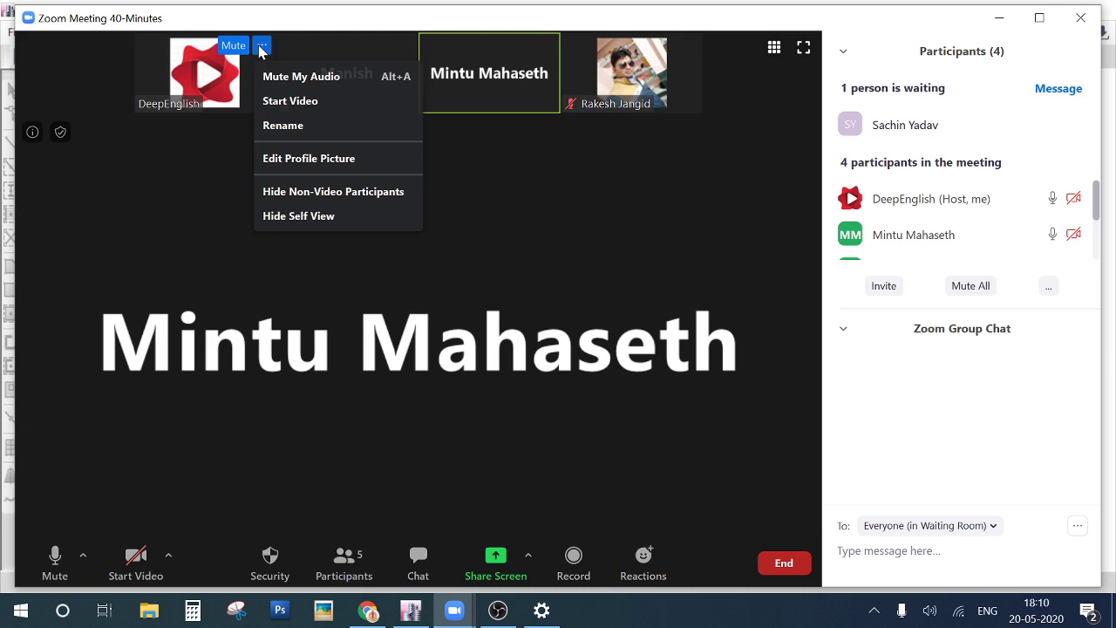
click(260, 51)
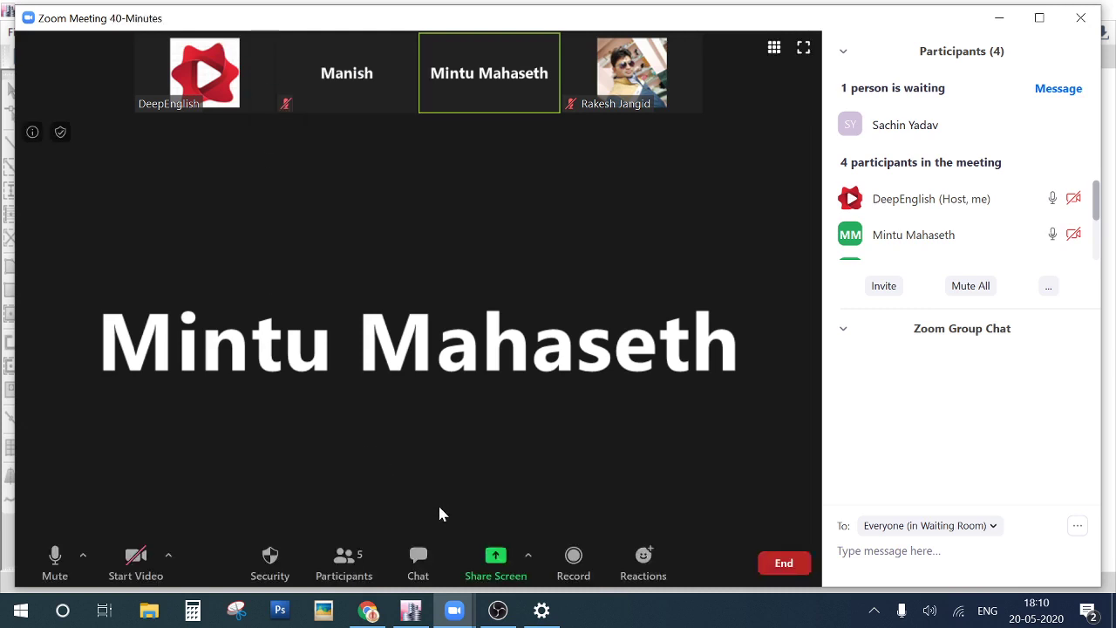
click(529, 558)
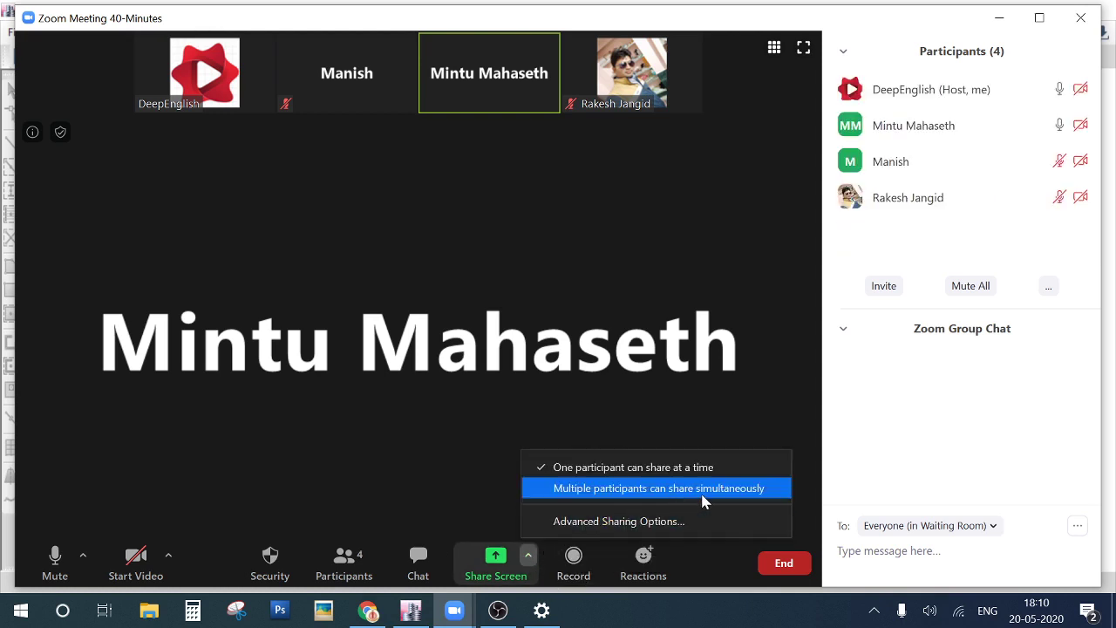
click(498, 567)
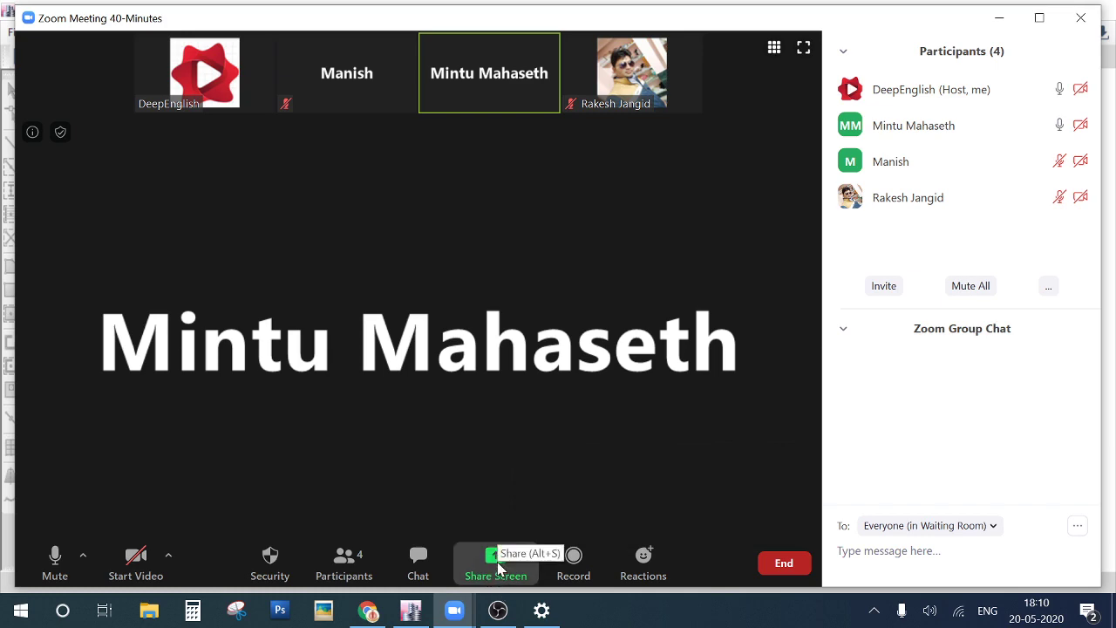
click(498, 567)
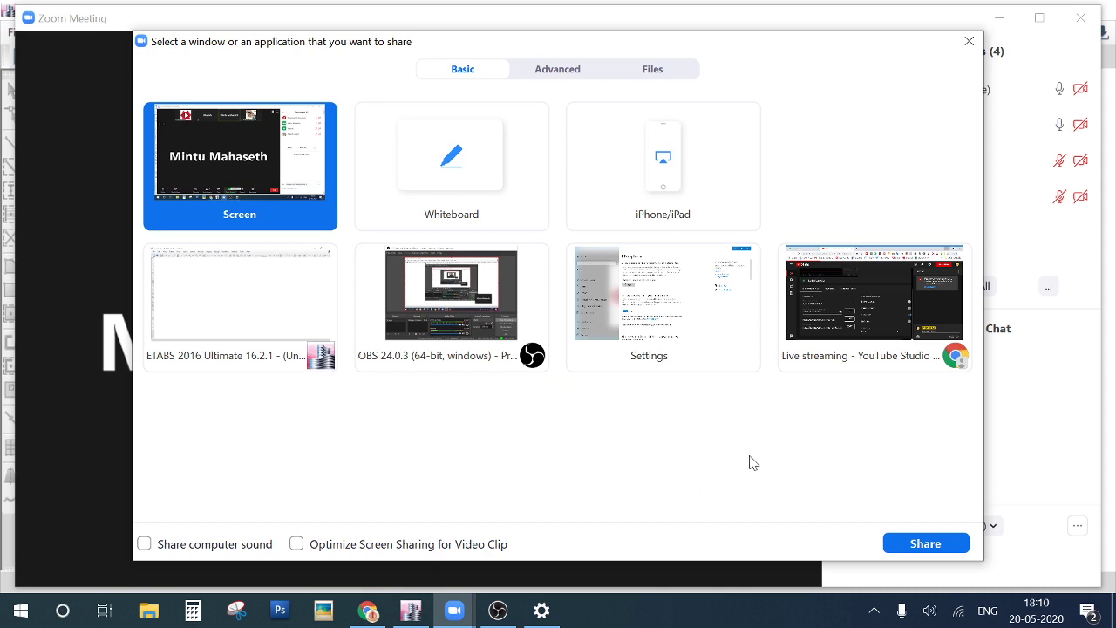
click(291, 315)
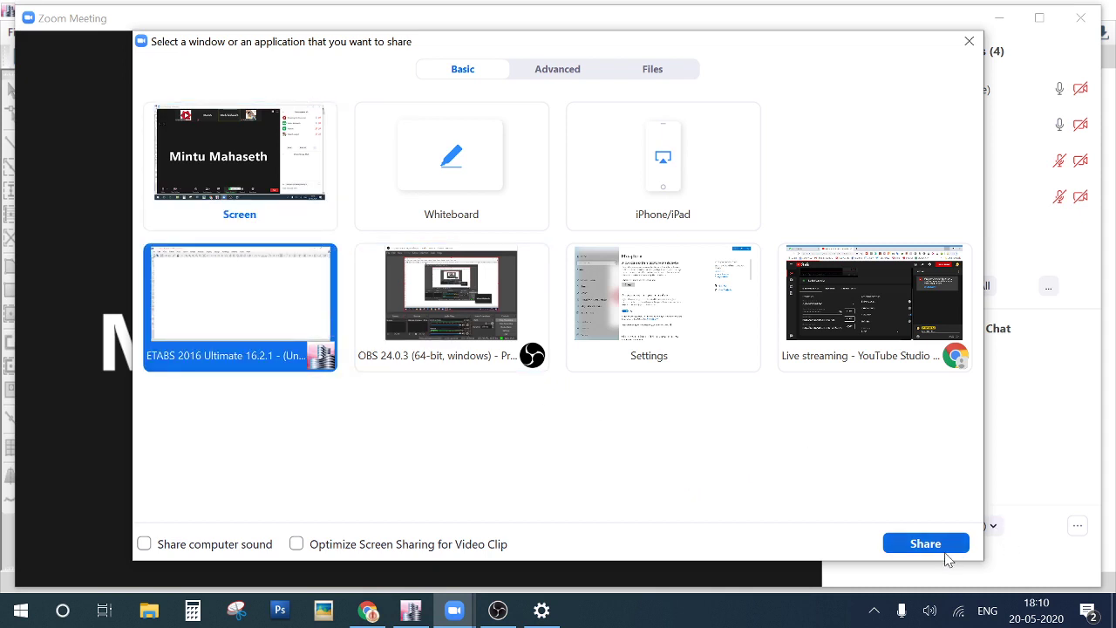
click(926, 543)
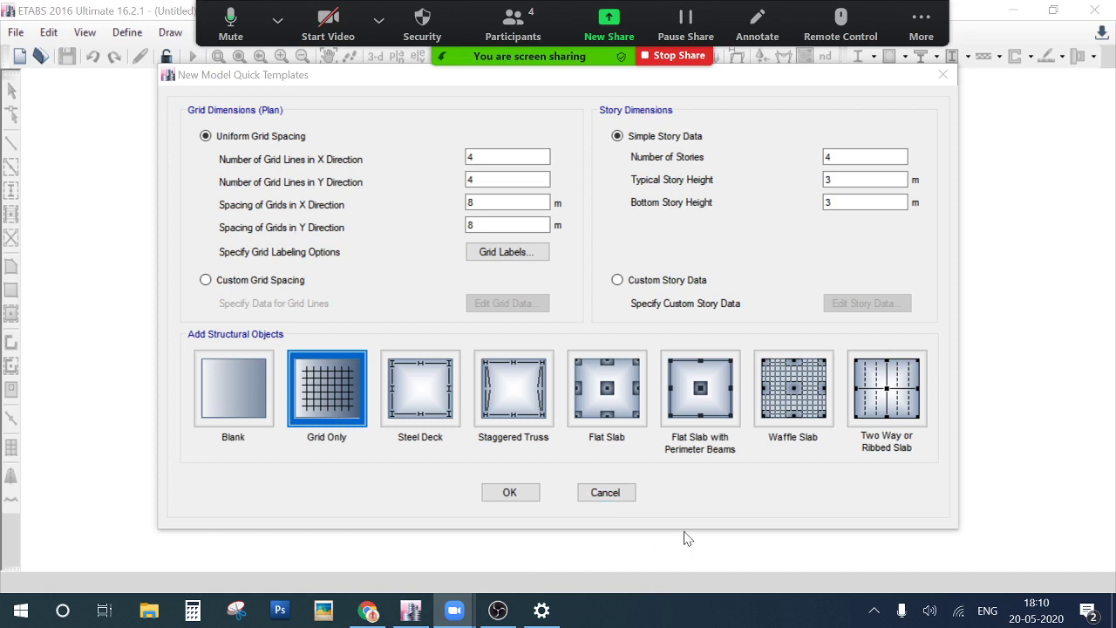
click(478, 143)
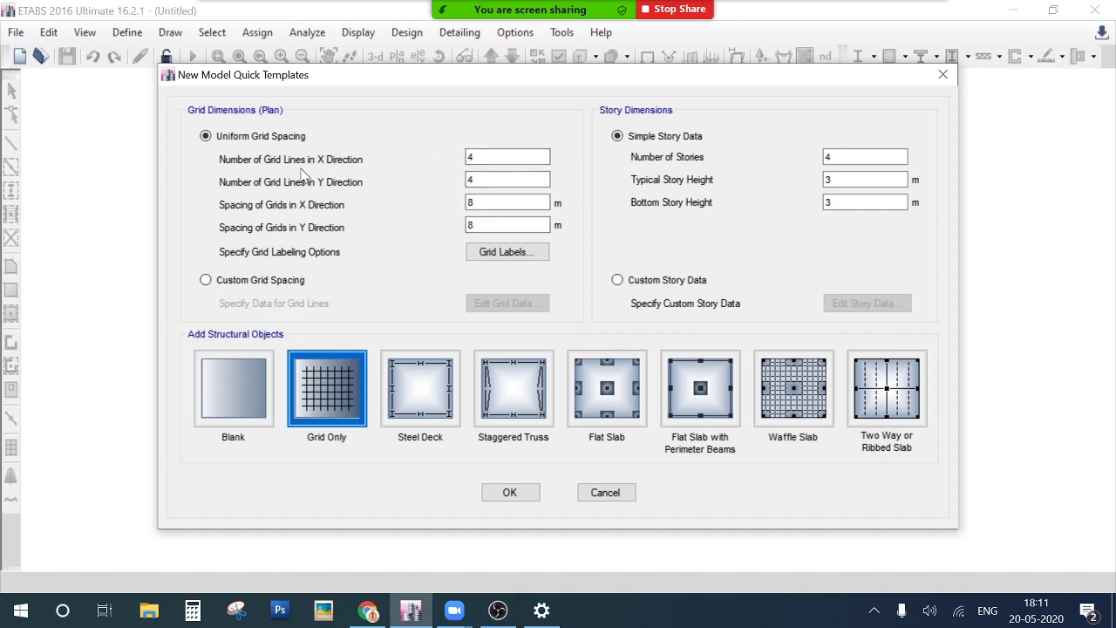
click(488, 157)
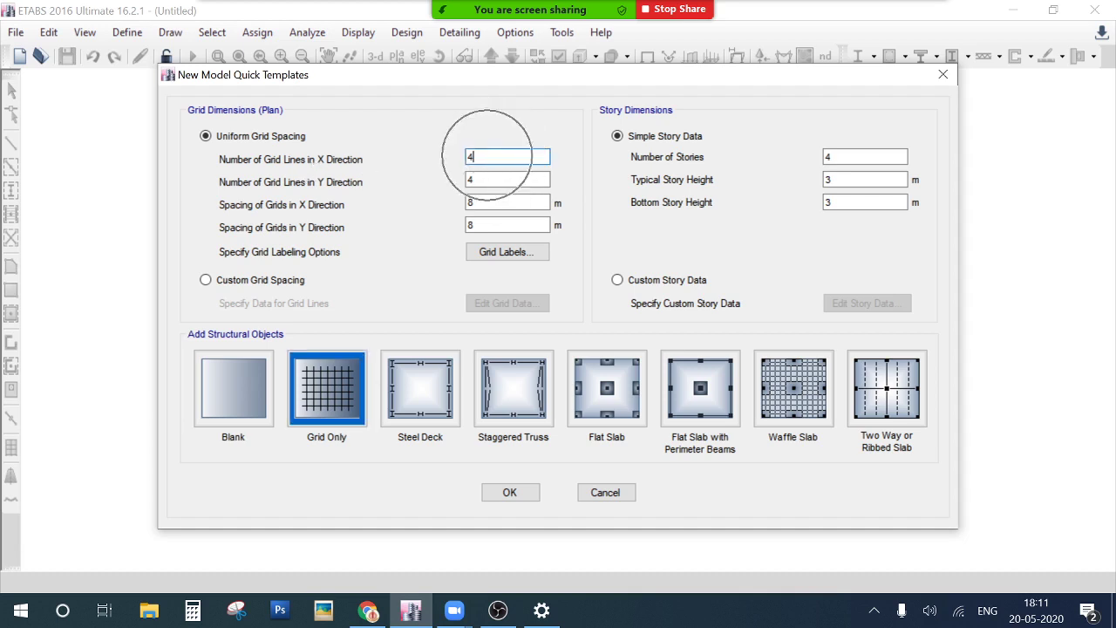
click(487, 179)
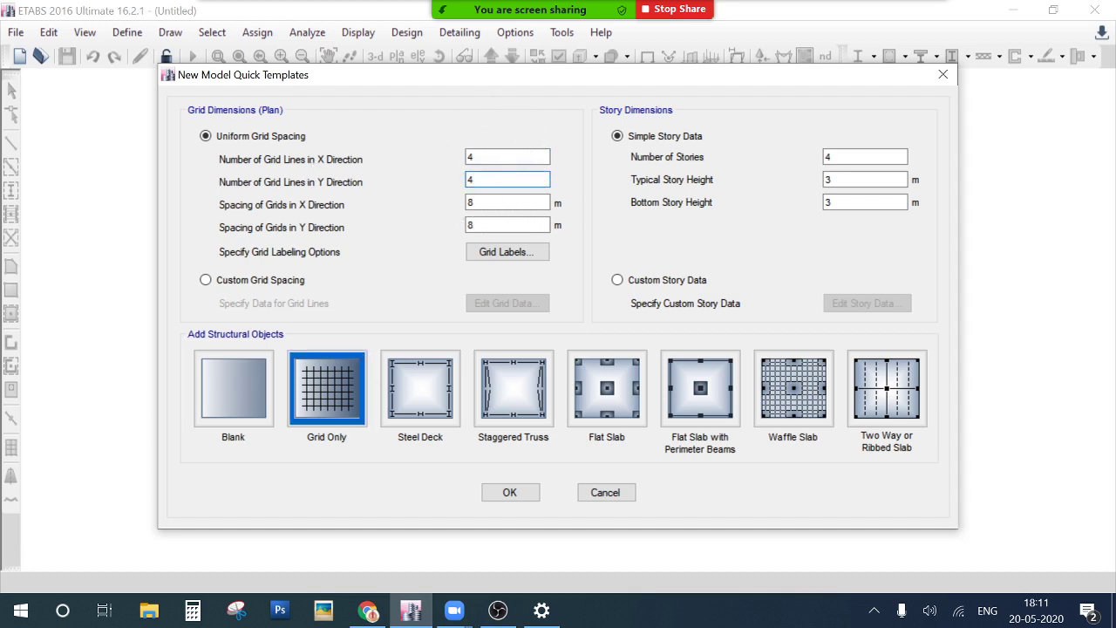
key(Tab)
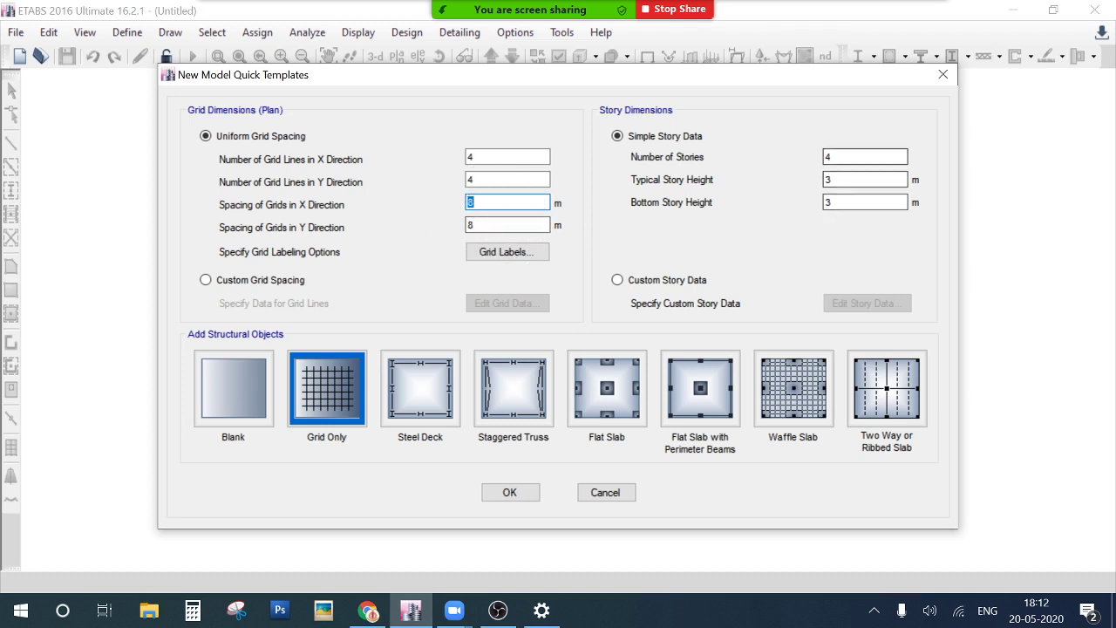
click(838, 157)
click(837, 180)
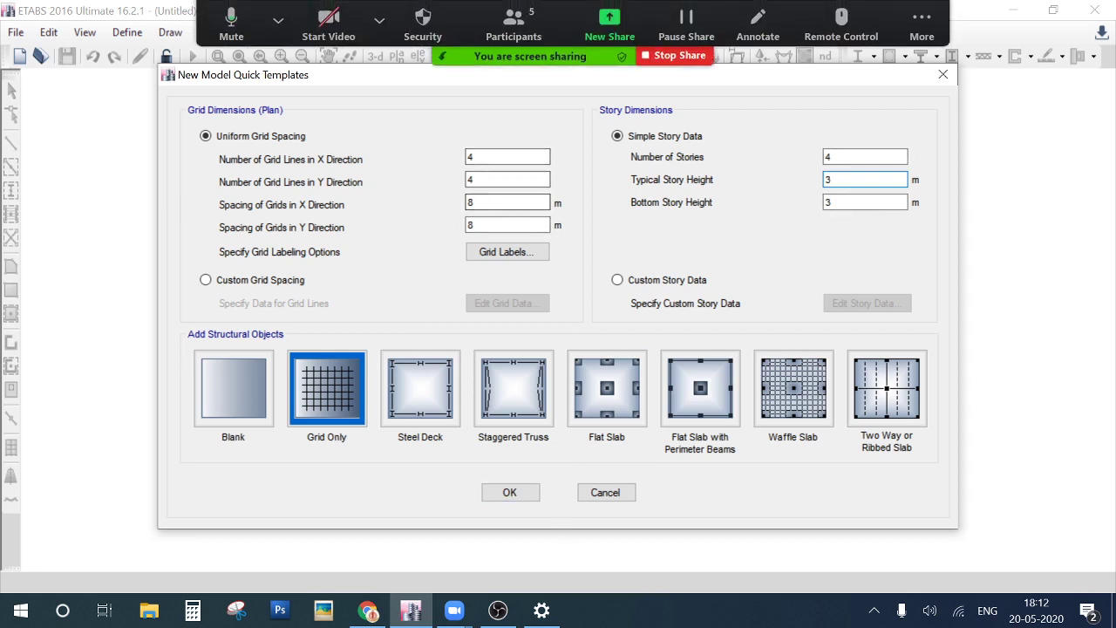
Create the Grid Only model: 4×4 grid lines at 8 m, four 3 m stories
click(505, 493)
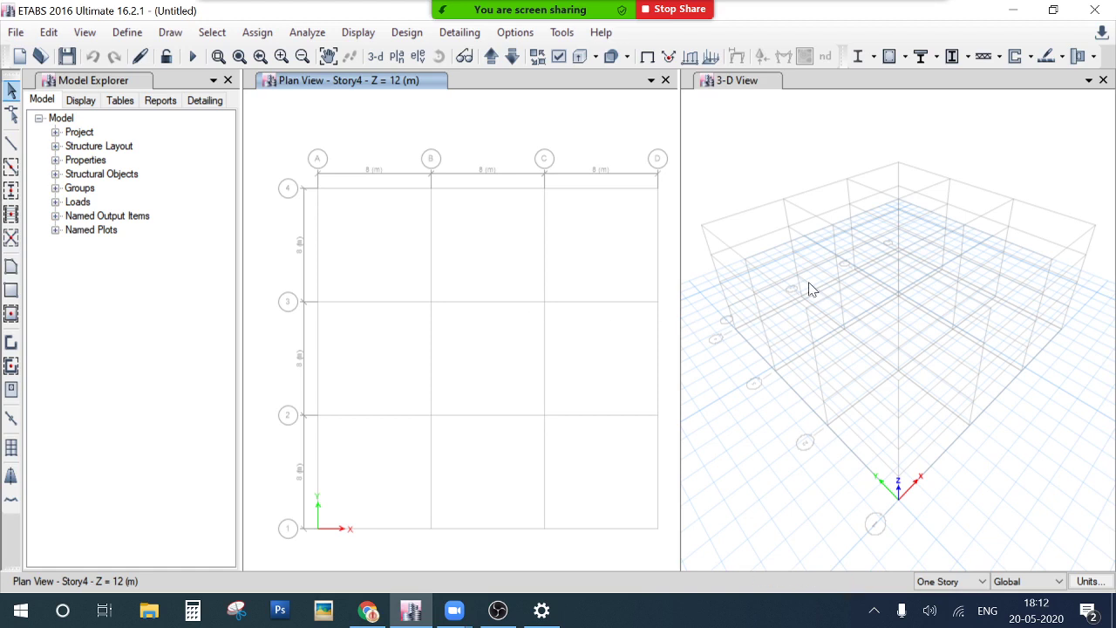
click(802, 177)
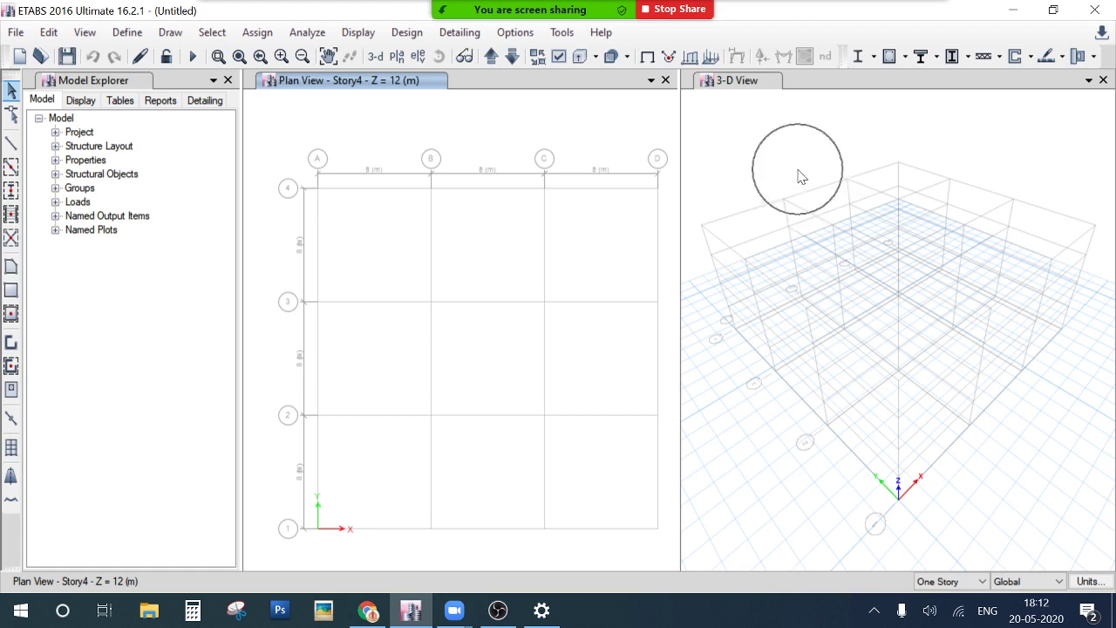
click(450, 196)
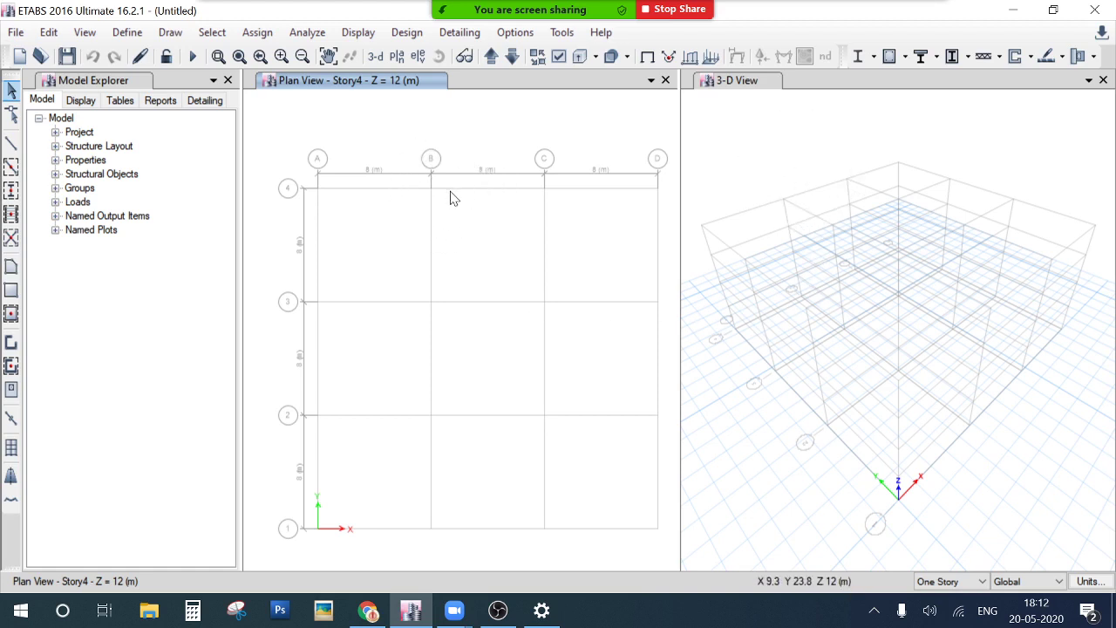
click(450, 195)
double_click(178, 199)
Inspect the generated 8 m grid in the Story4 plan view and the 3-D view
click(367, 179)
click(478, 179)
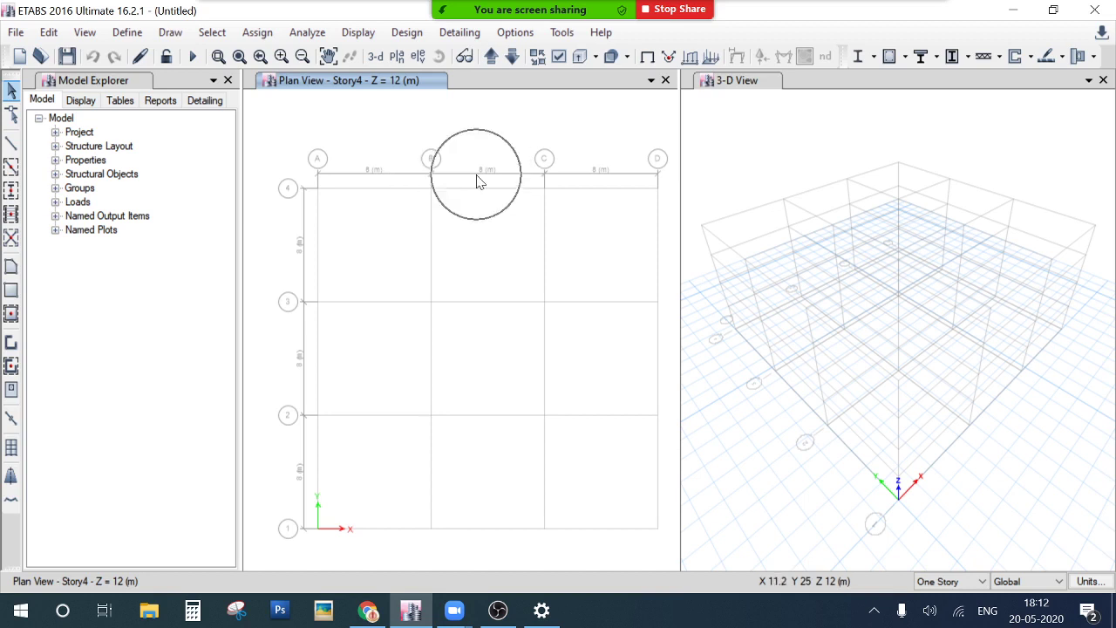
click(615, 185)
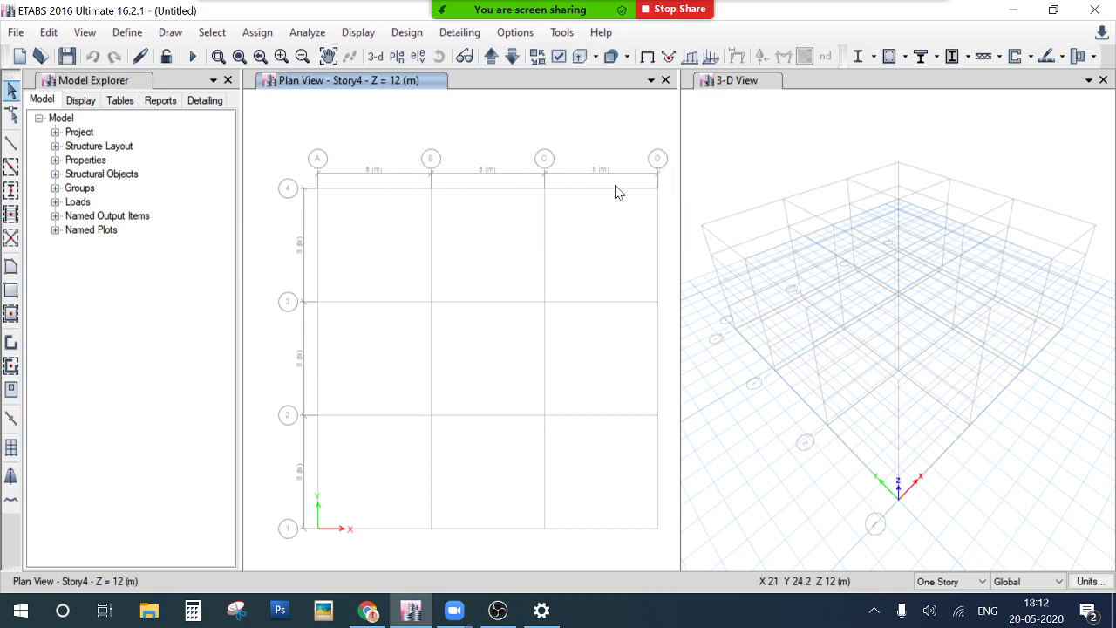
click(314, 484)
click(316, 251)
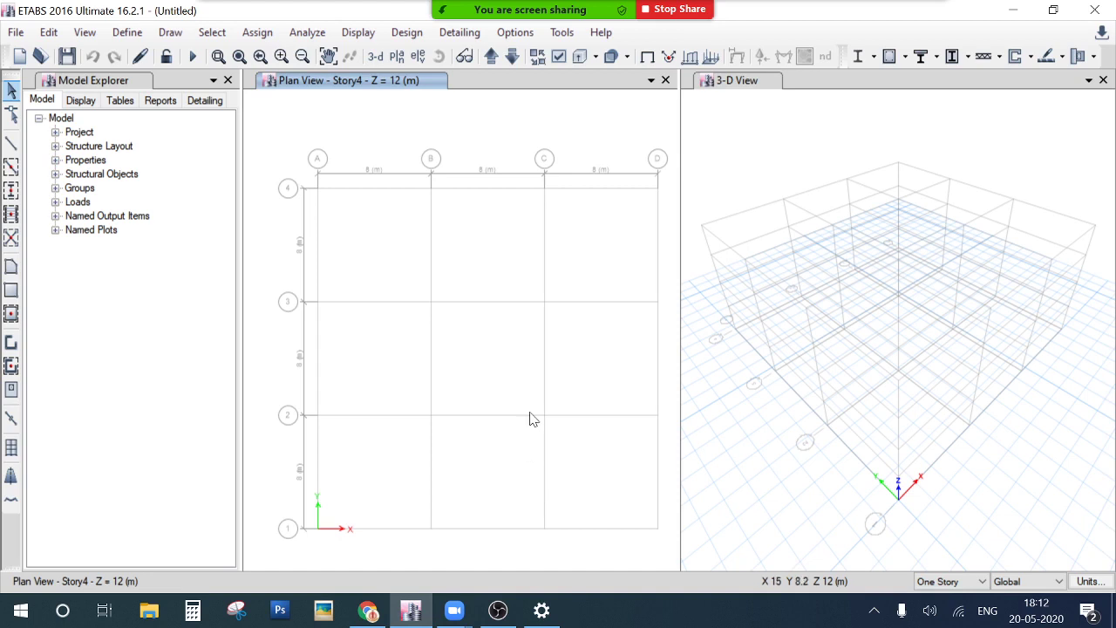
click(376, 199)
click(376, 200)
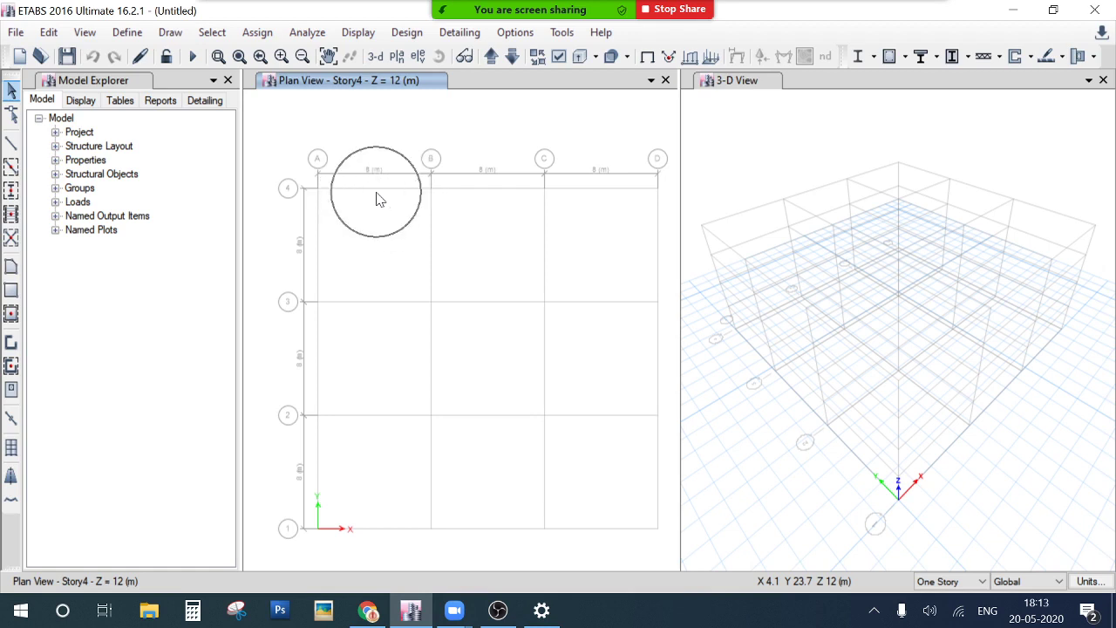
click(491, 193)
click(626, 199)
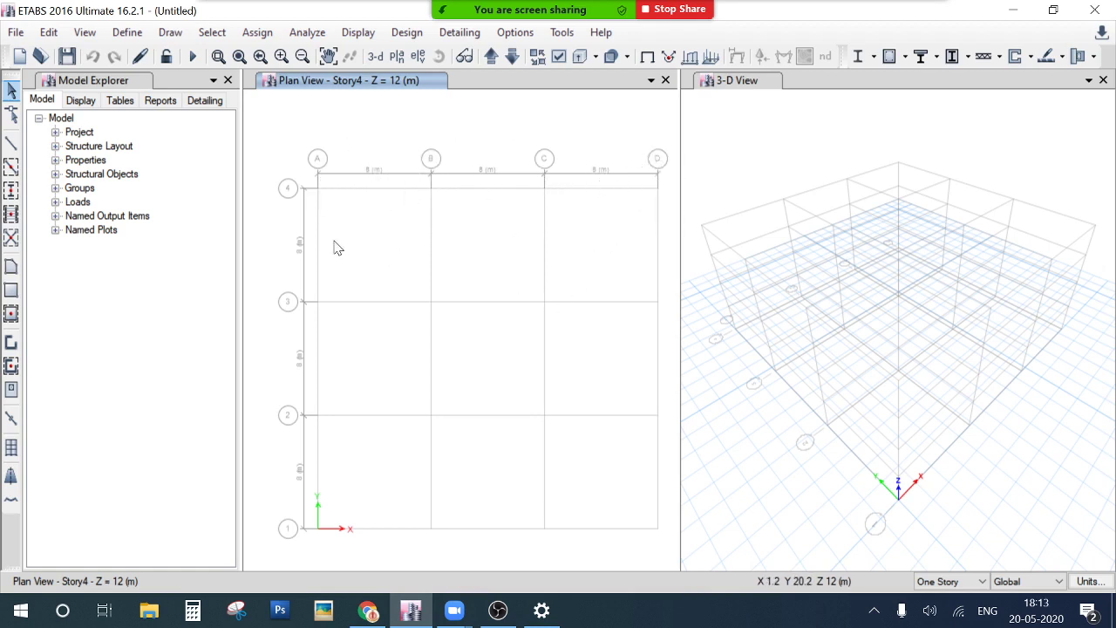
click(431, 237)
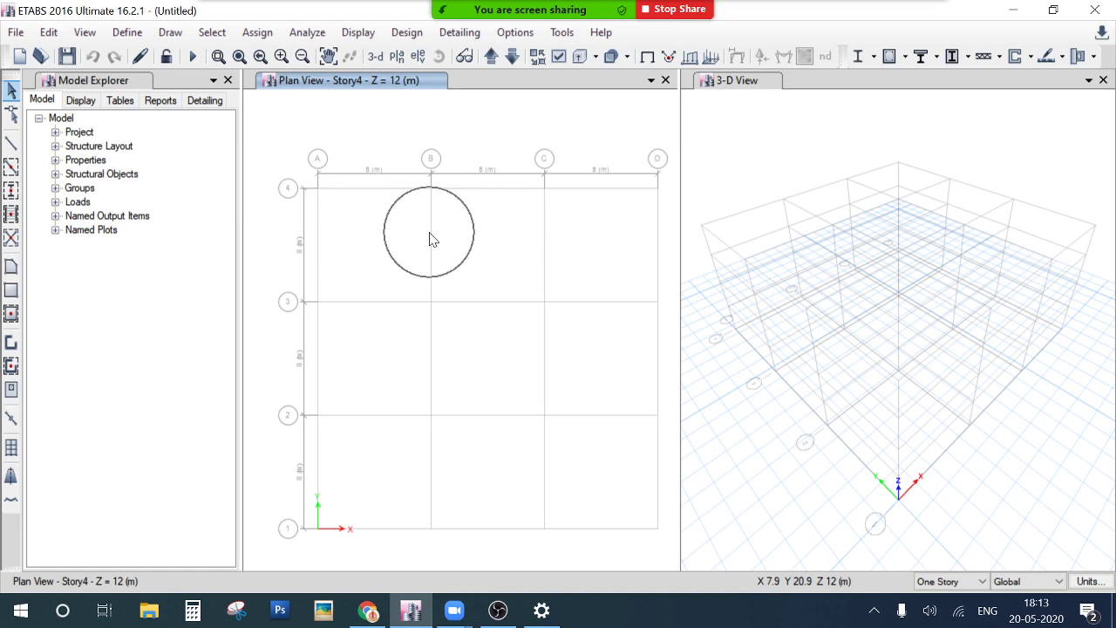
click(543, 235)
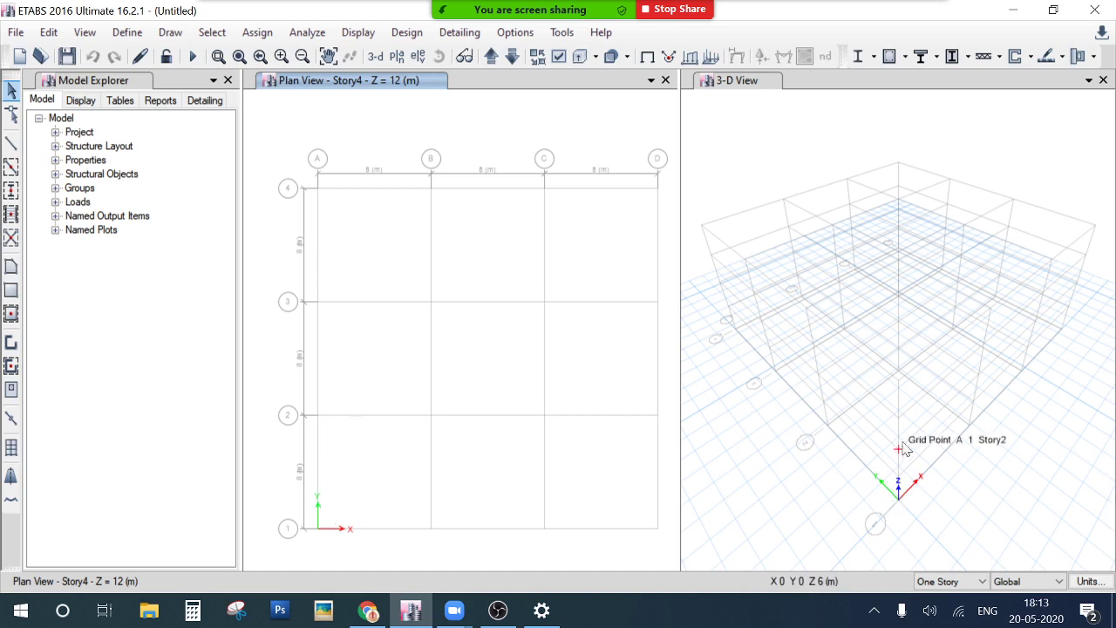
click(900, 382)
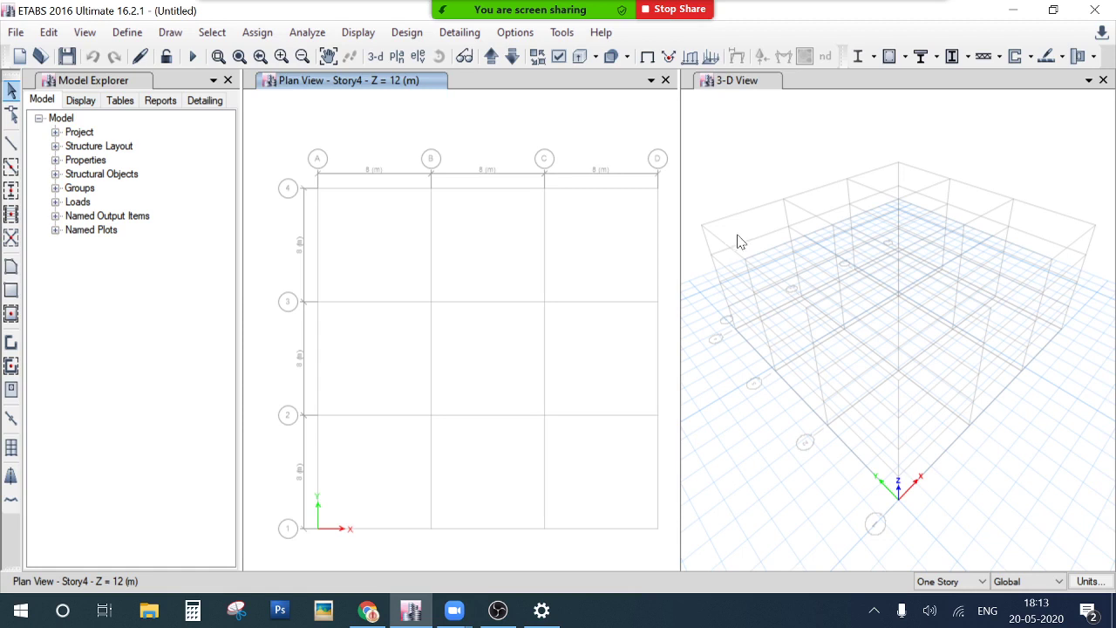
click(703, 225)
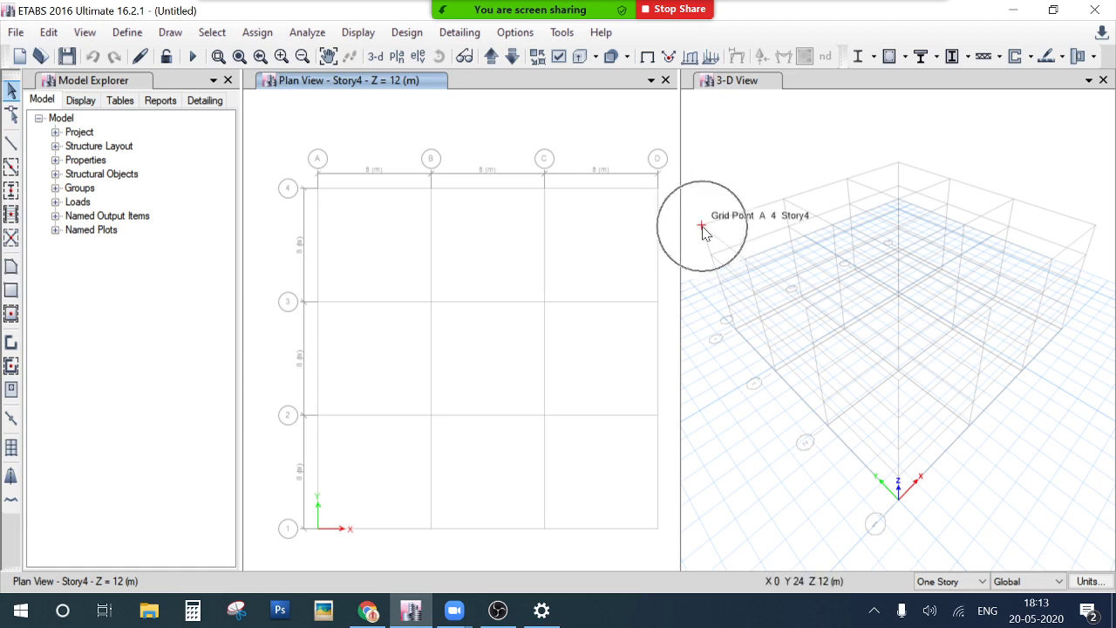
click(784, 201)
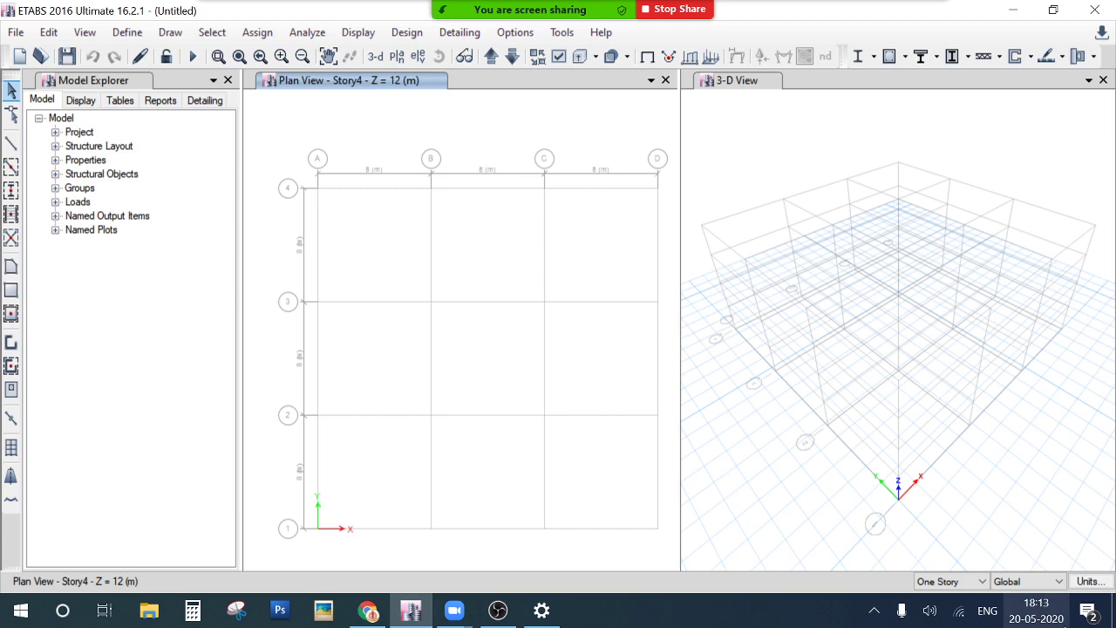
click(1113, 610)
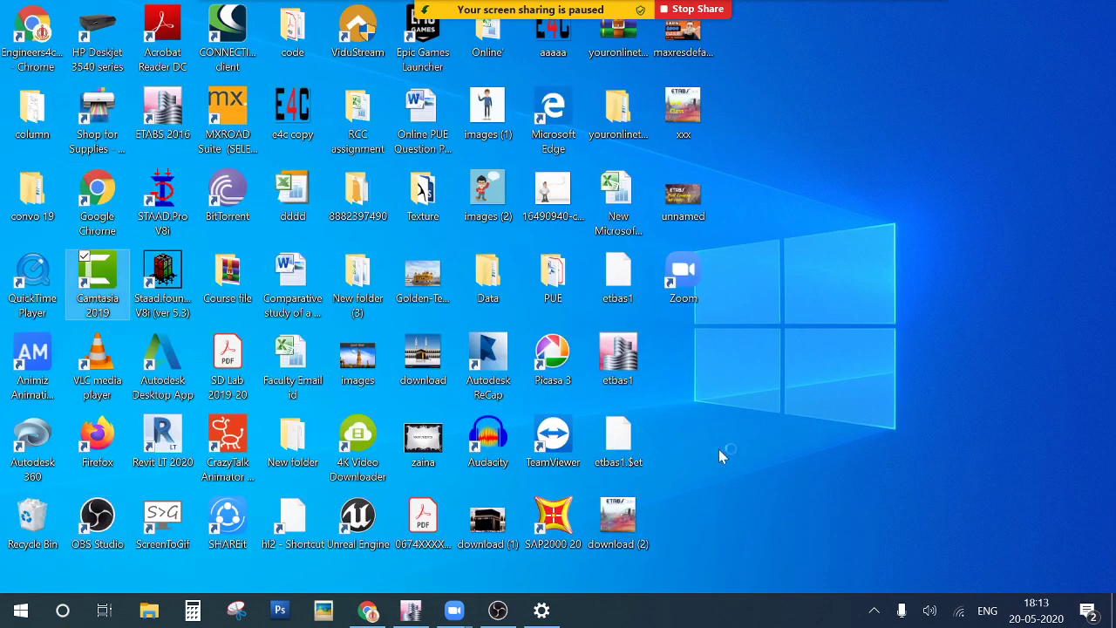
click(411, 611)
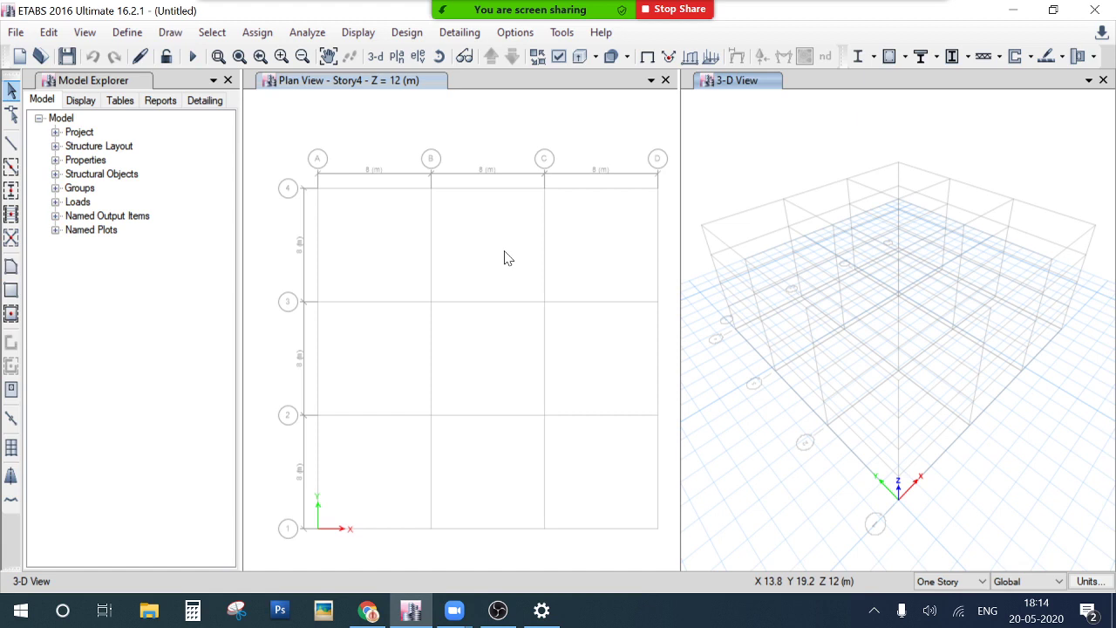
Start a new unsaved model with built-in Metric SI and Indian codes, admitting the waiting participant
click(20, 55)
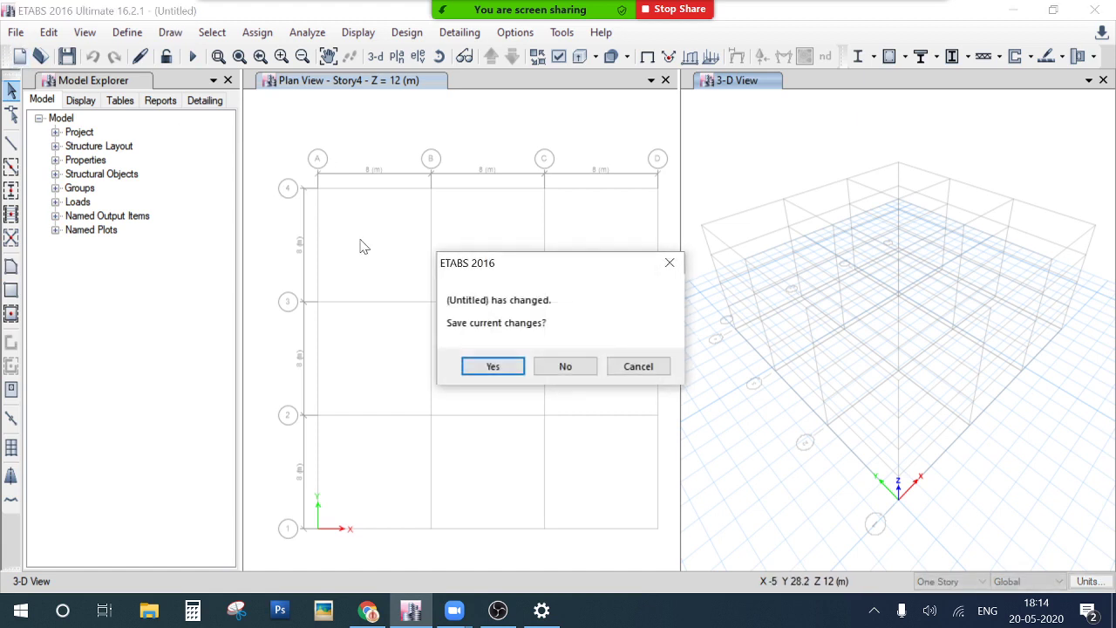
click(569, 370)
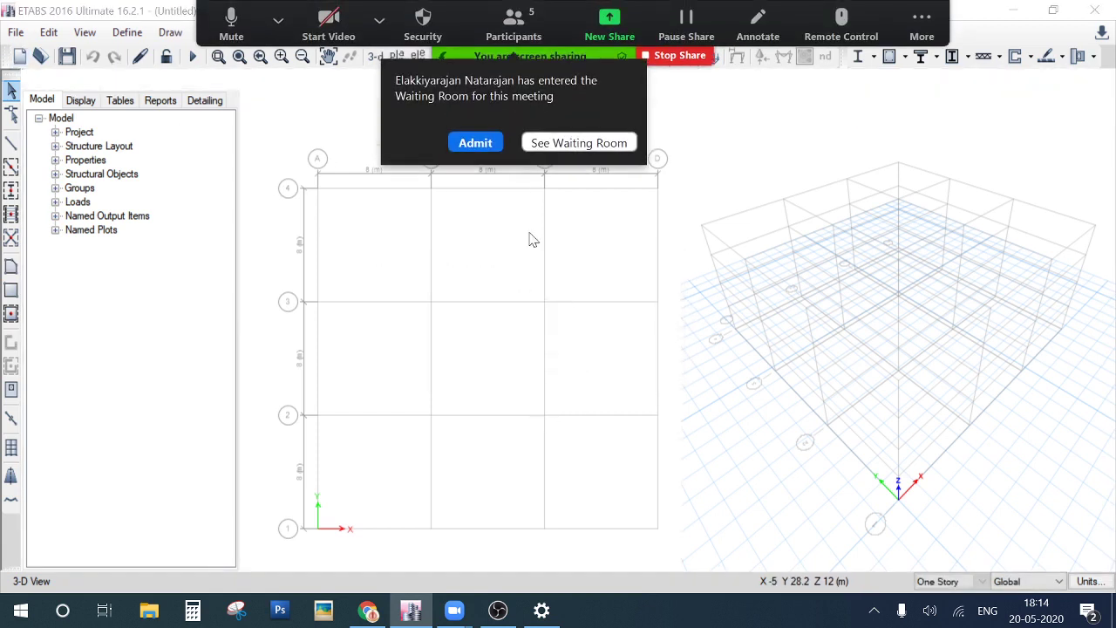
click(485, 136)
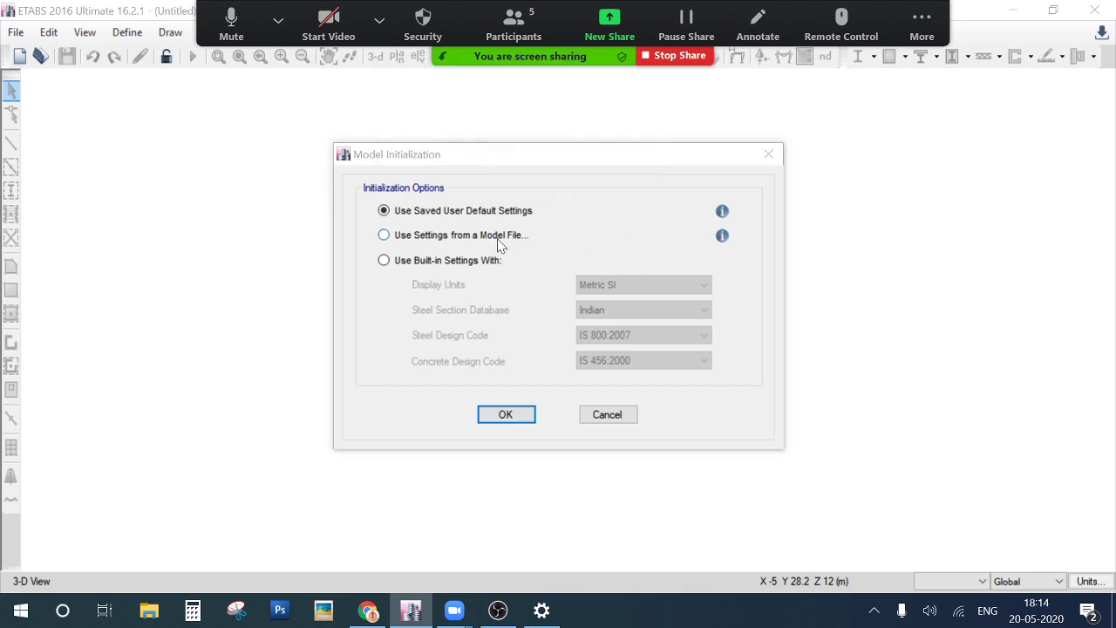
click(440, 261)
click(507, 416)
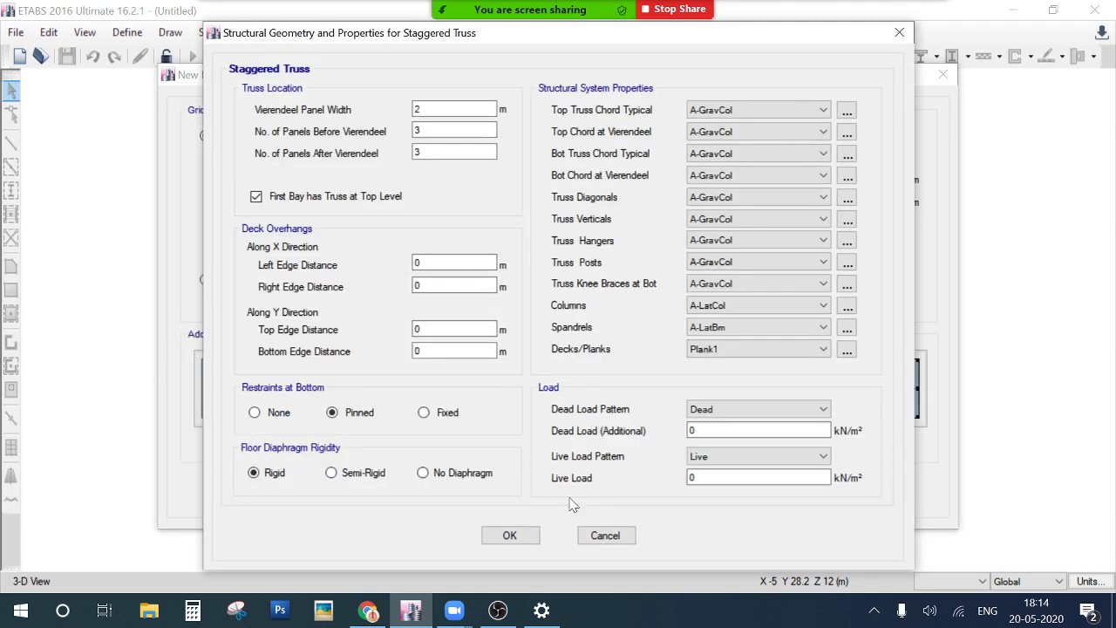
Cancel the Staggered Truss dialog to return to Quick Templates with Grid Only
click(606, 537)
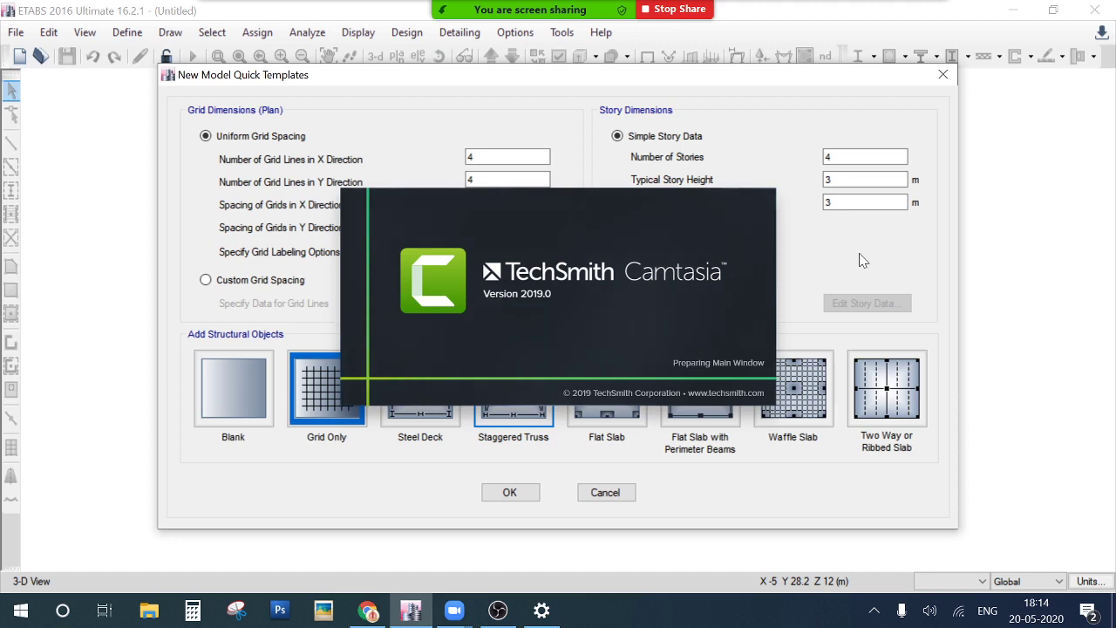
Set X-direction grid spacing to 5 m and generate the Grid Only model
click(491, 202)
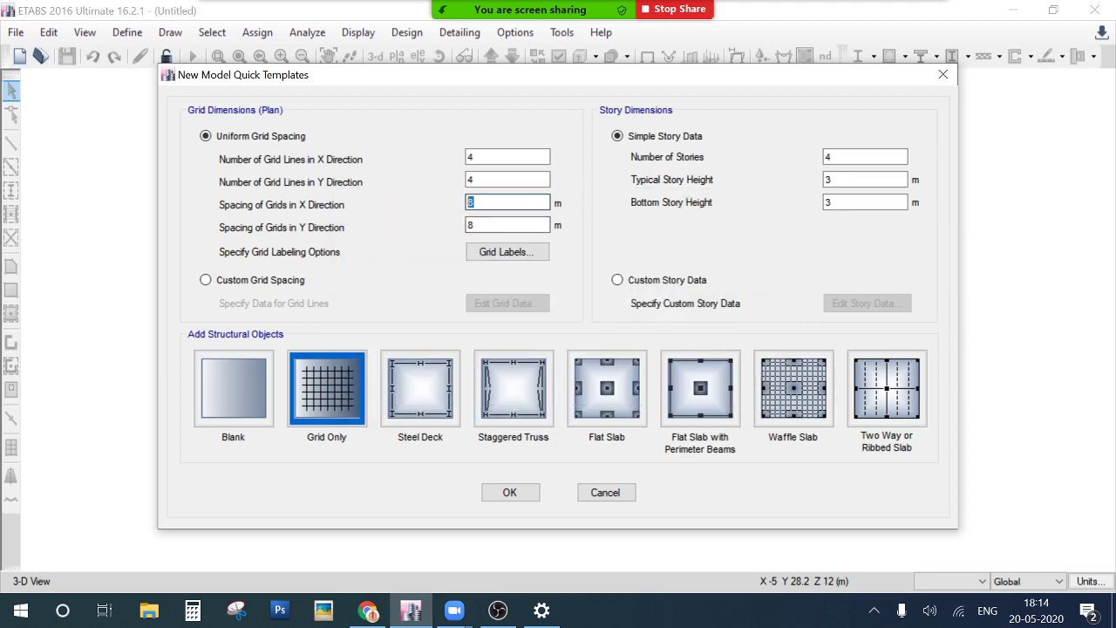
text(5)
click(511, 493)
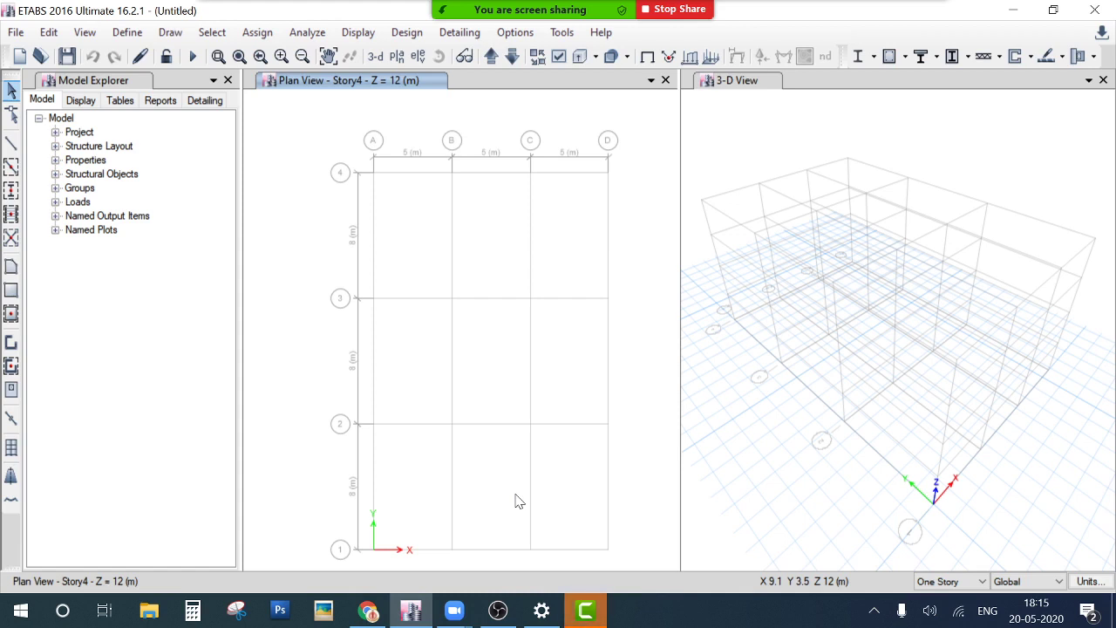
Open the Define menu in the ETABS menu bar
click(408, 177)
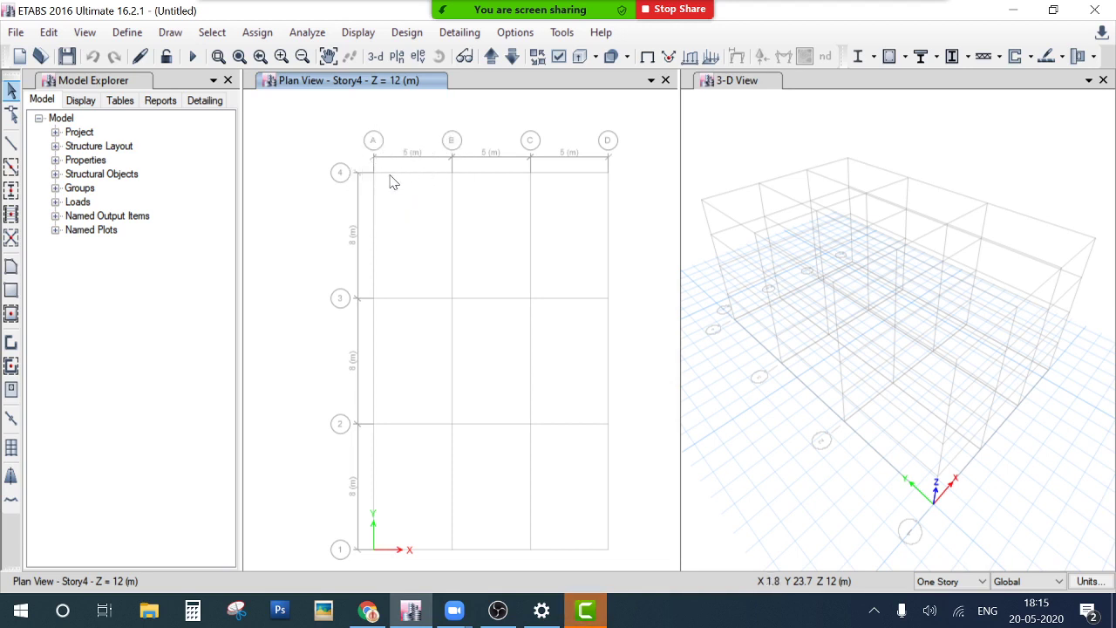
click(399, 169)
click(129, 35)
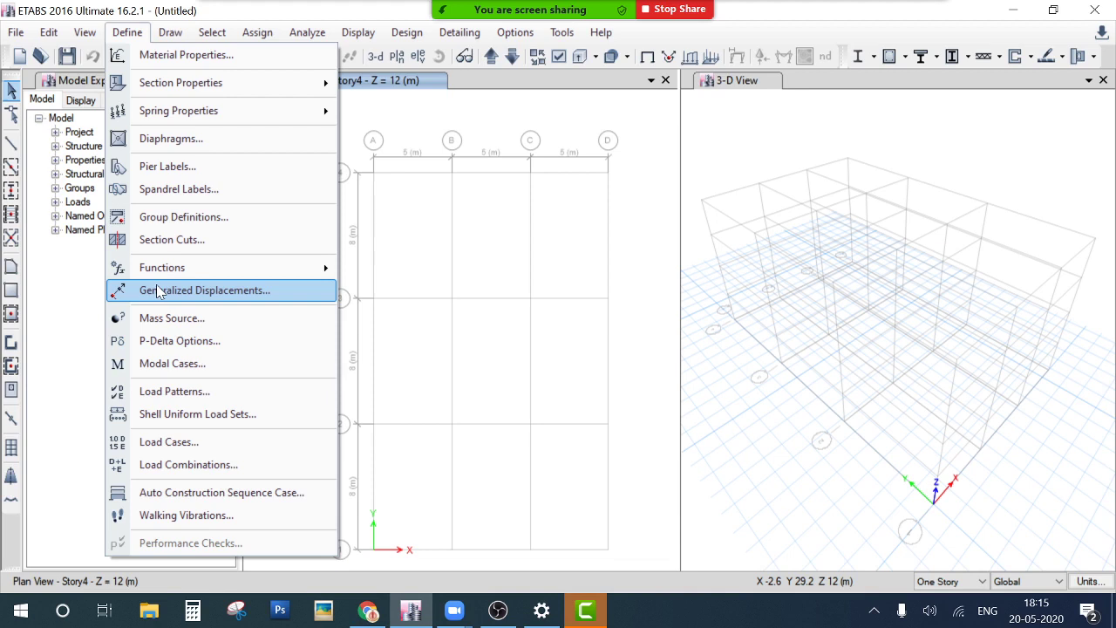
Open Define > Material Properties, start Add New Material, then bring up Camtasia
click(208, 59)
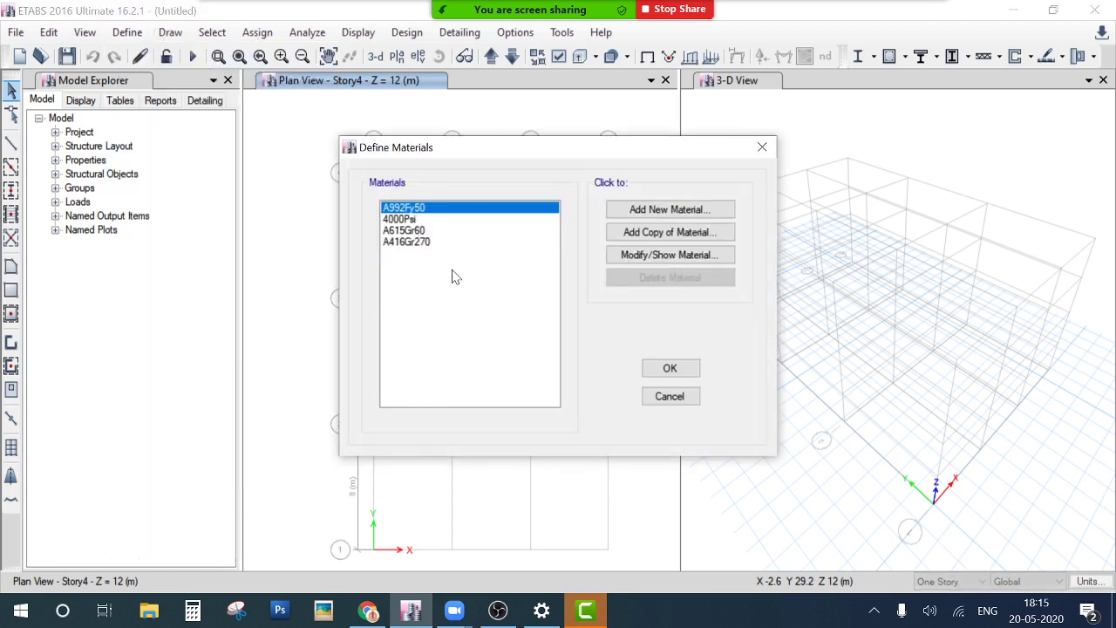
click(405, 230)
click(409, 207)
click(673, 212)
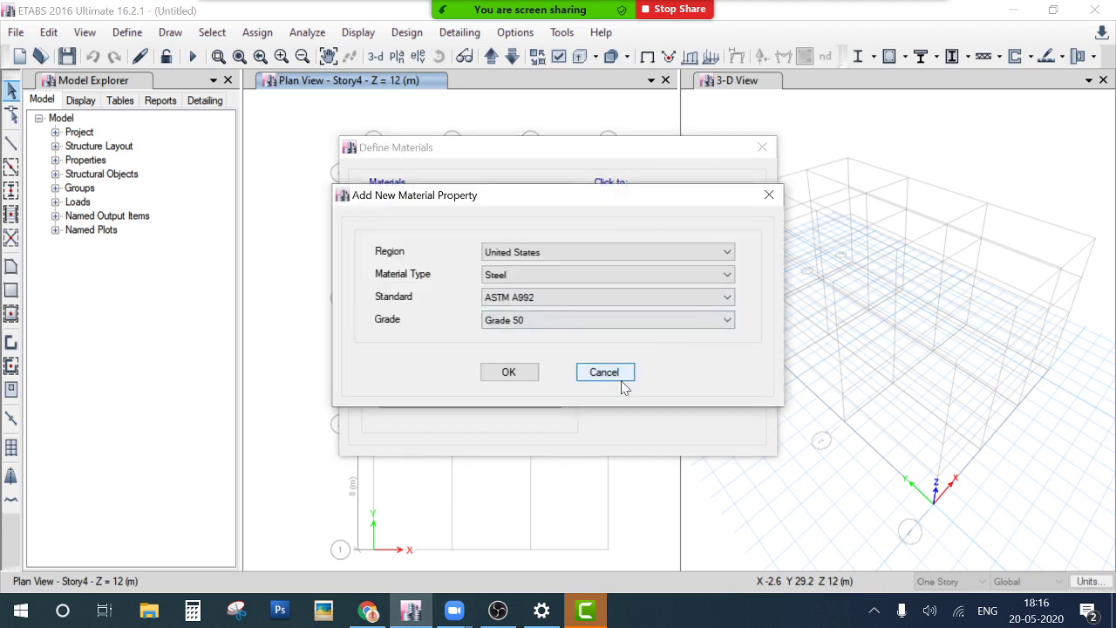
click(588, 613)
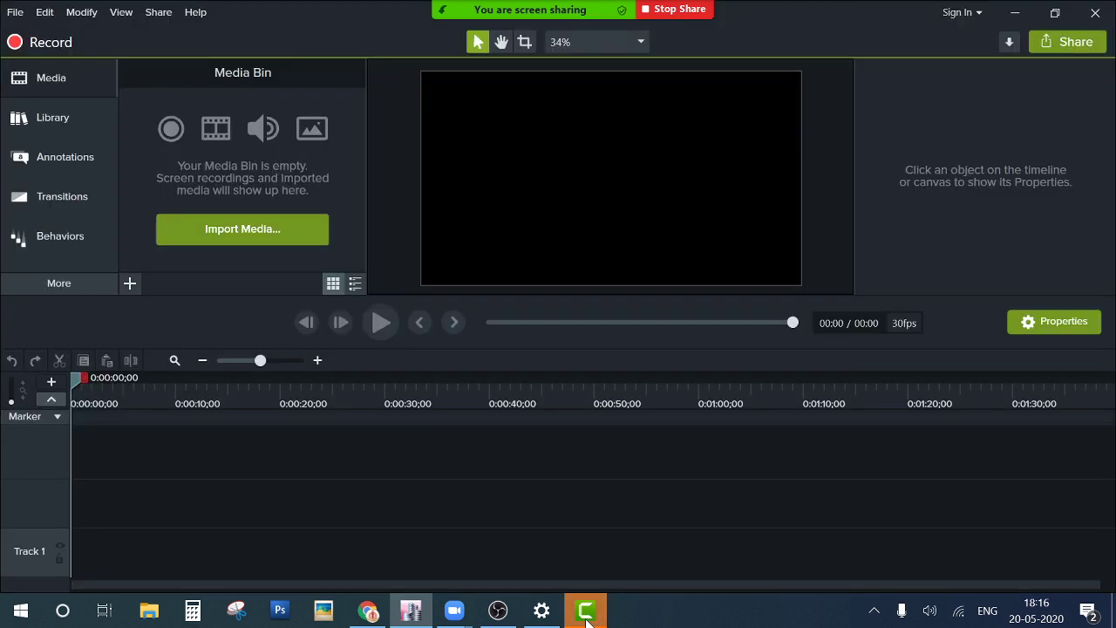
Start a Camtasia screen recording over ETABS's Add New Material Property dialog
click(70, 45)
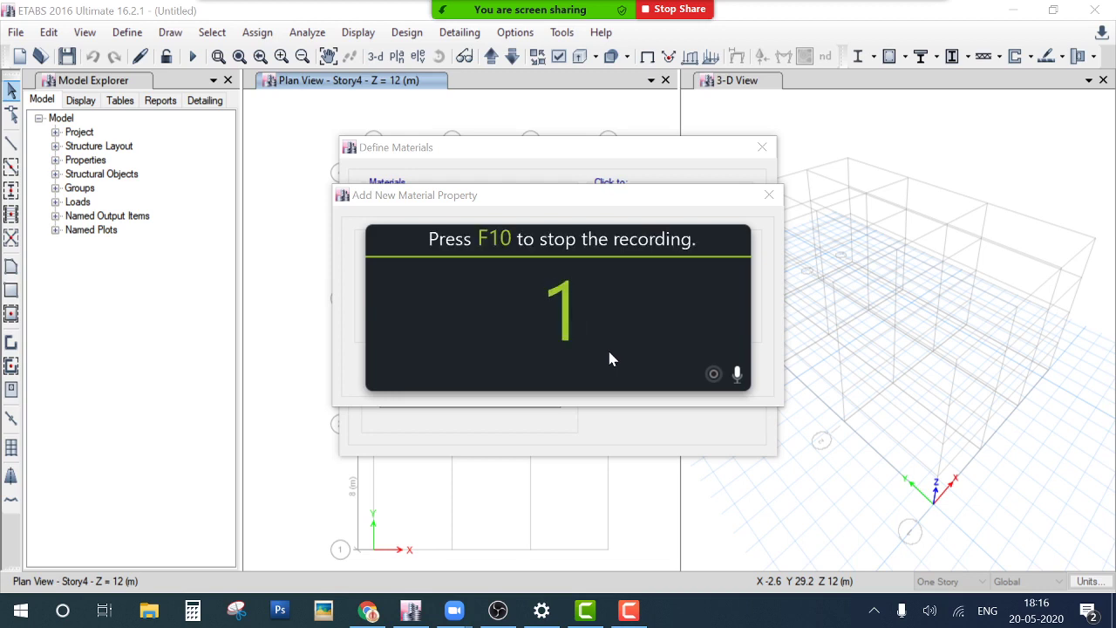
Add an India-region Concrete material of grade M25 and accept its properties with E = 25000 MPa
click(523, 252)
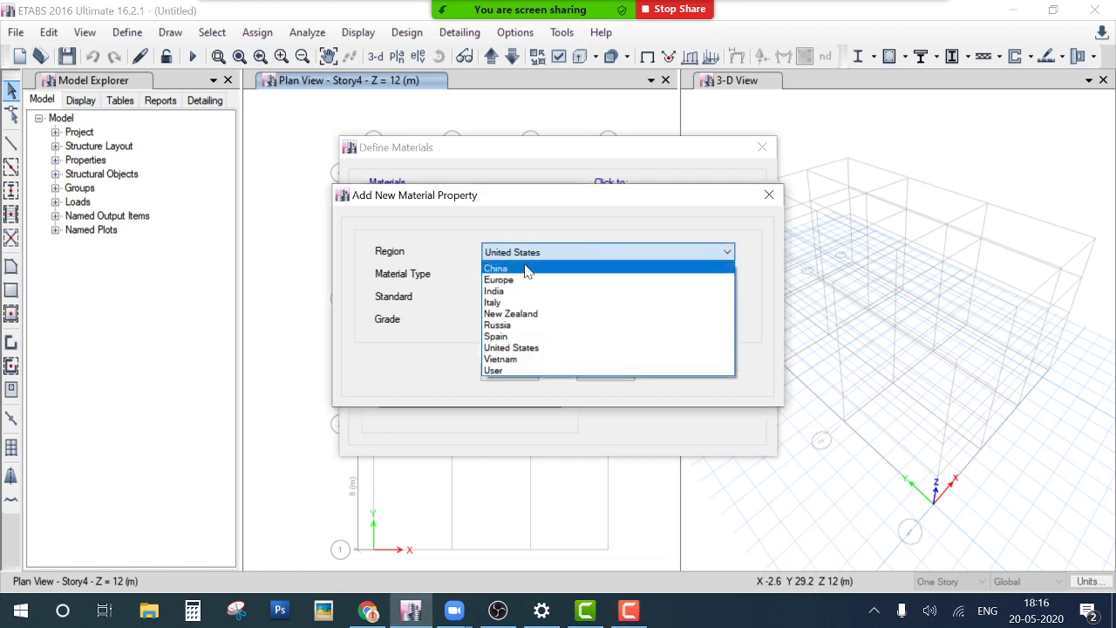
click(536, 291)
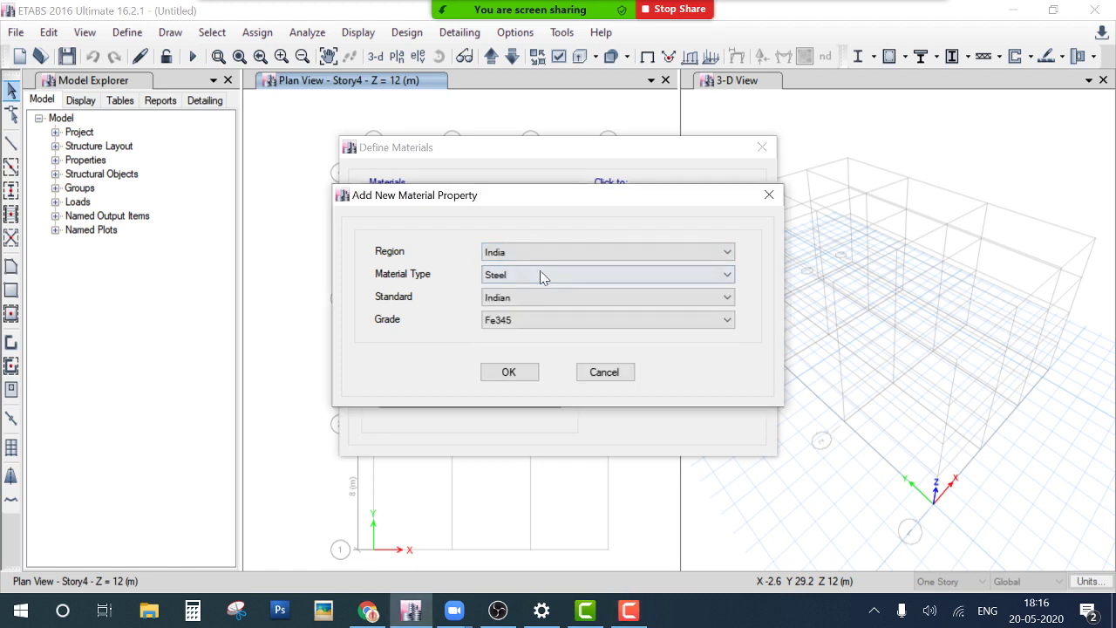
click(540, 276)
click(517, 309)
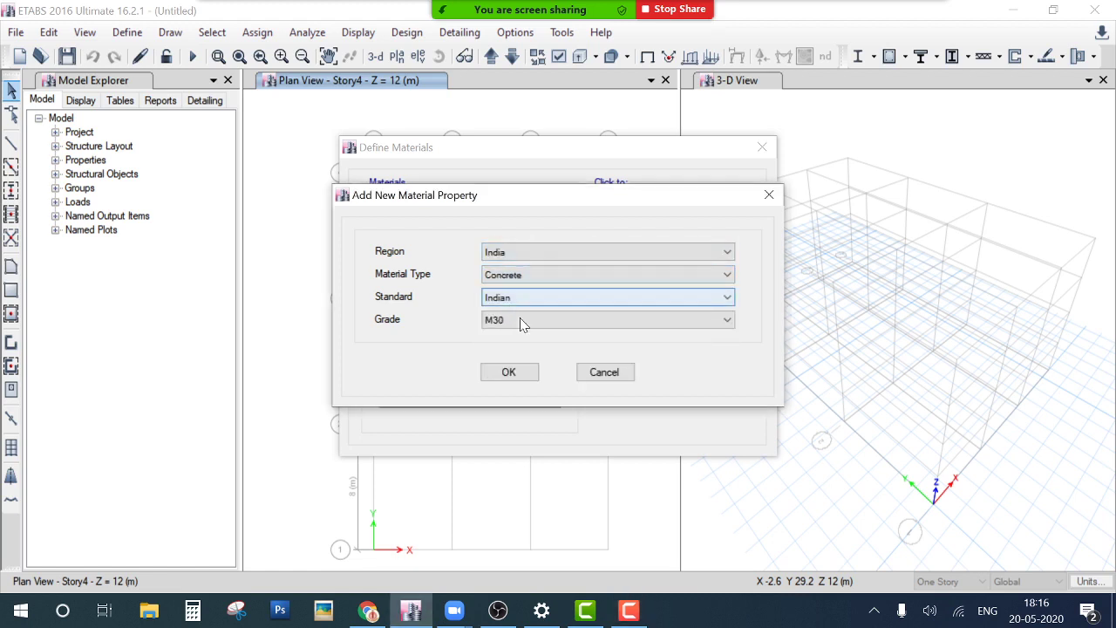
click(521, 322)
click(509, 360)
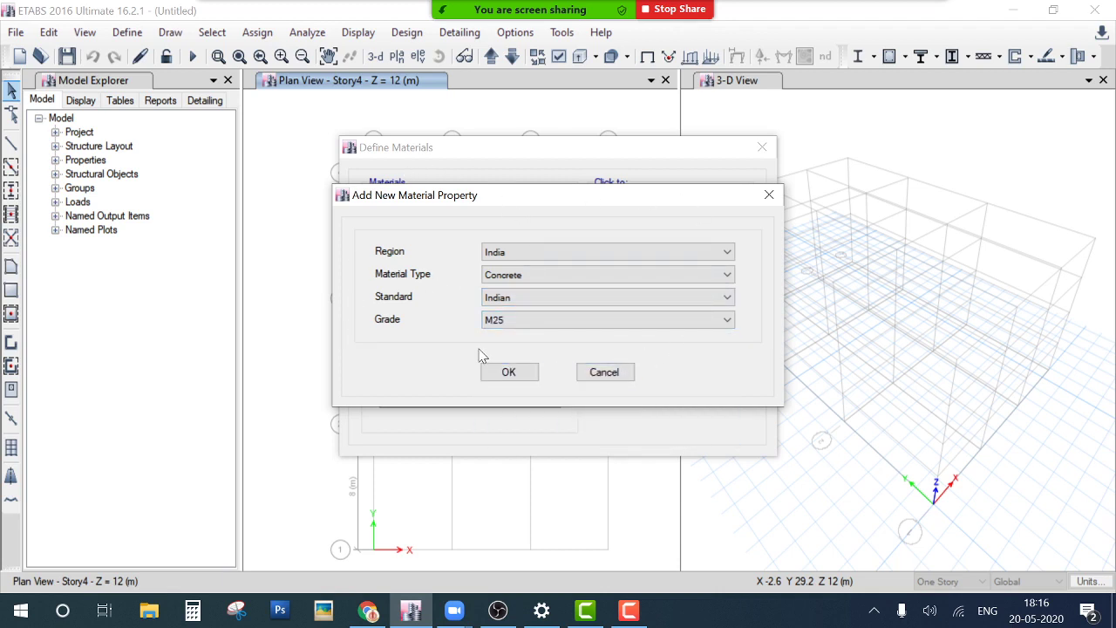
click(508, 373)
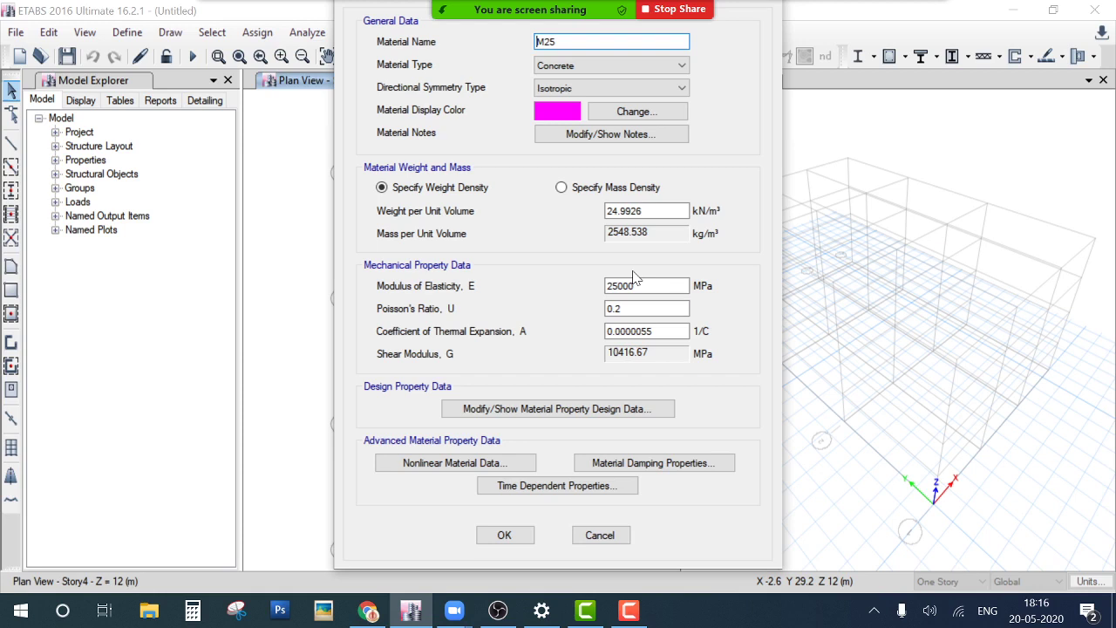
drag(579, 254, 676, 207)
click(504, 535)
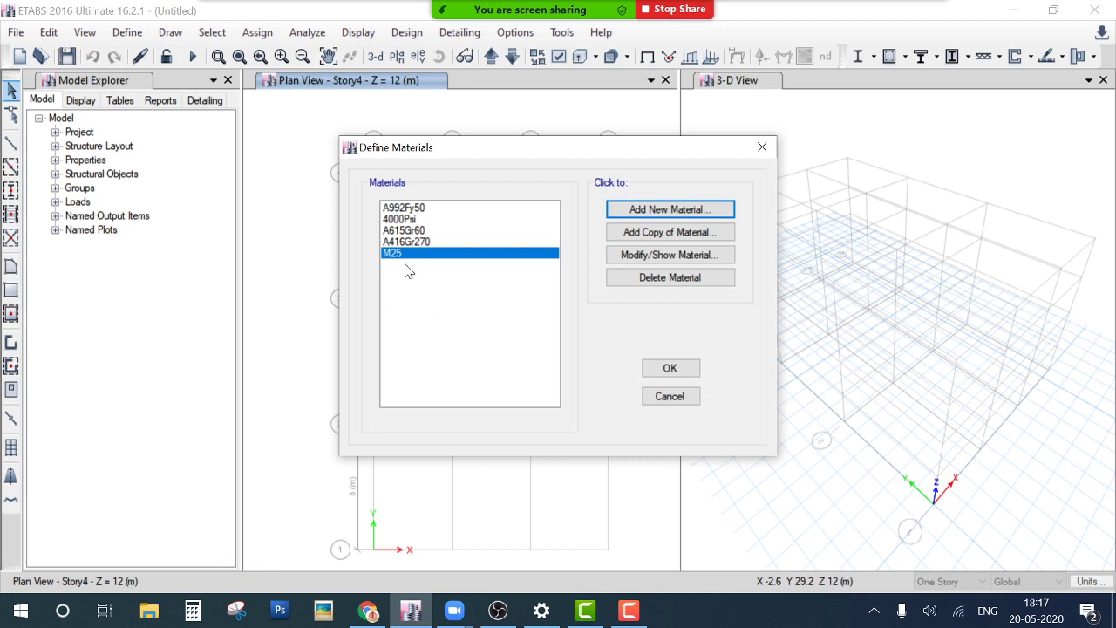
Close Define Materials keeping M25, and bring up the Define > Section Properties options
click(650, 368)
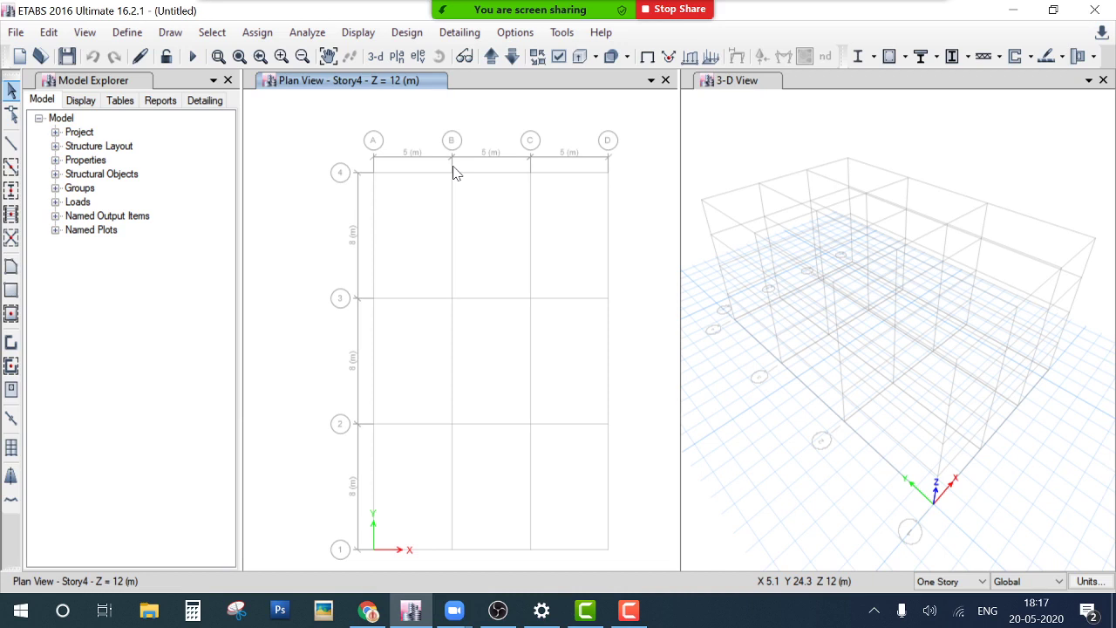
click(127, 33)
mouse_move(181, 83)
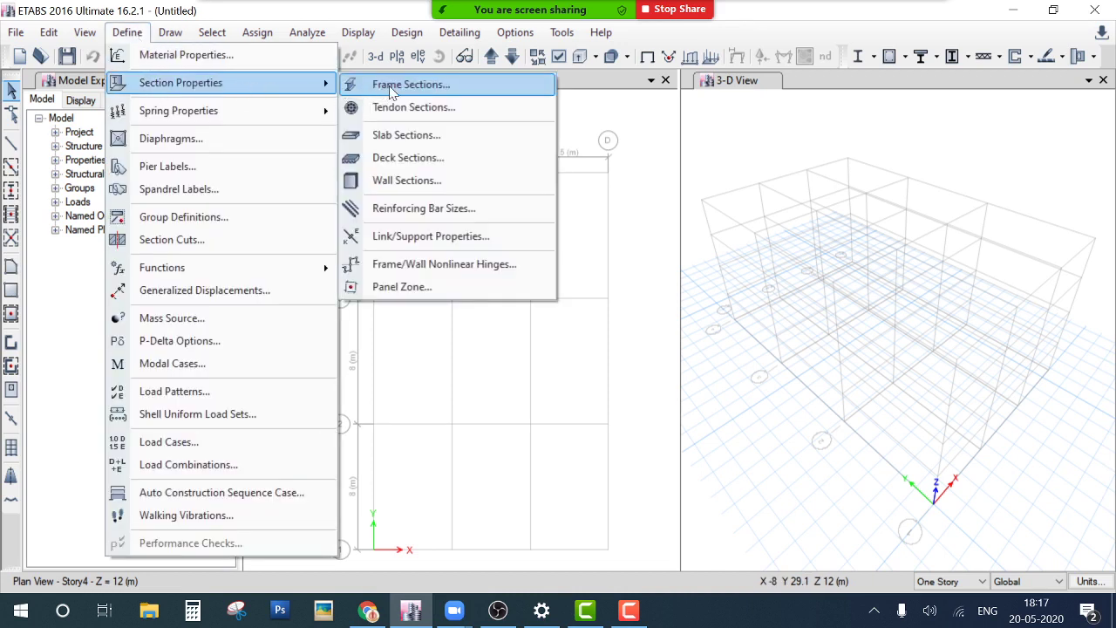
Open Frame Sections and start a new property with the Concrete Rectangular shape
click(390, 91)
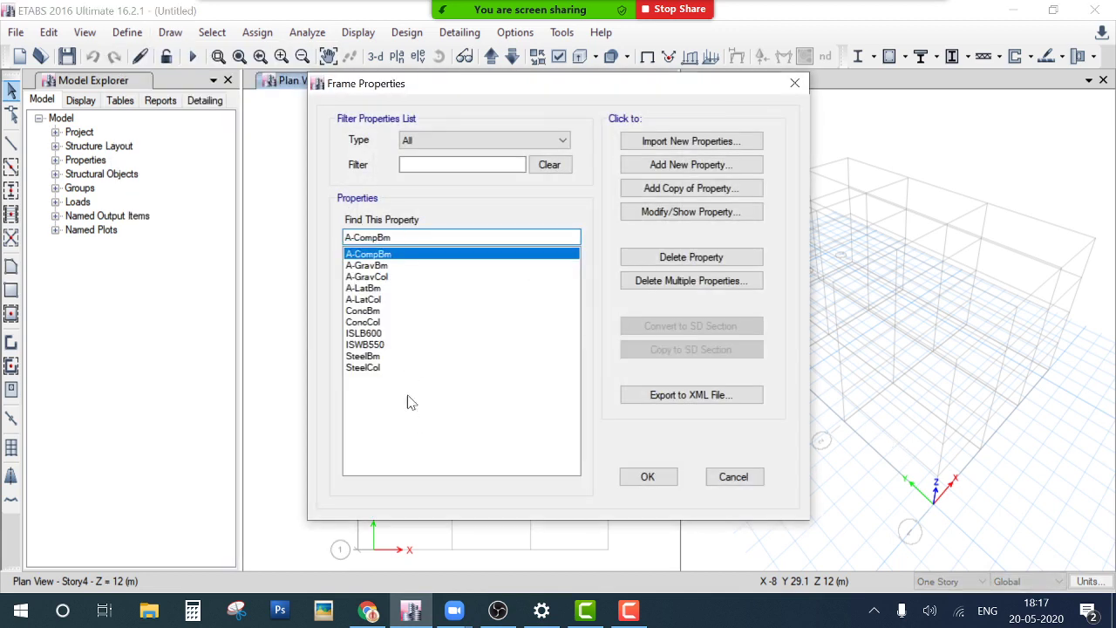
drag(412, 403, 375, 253)
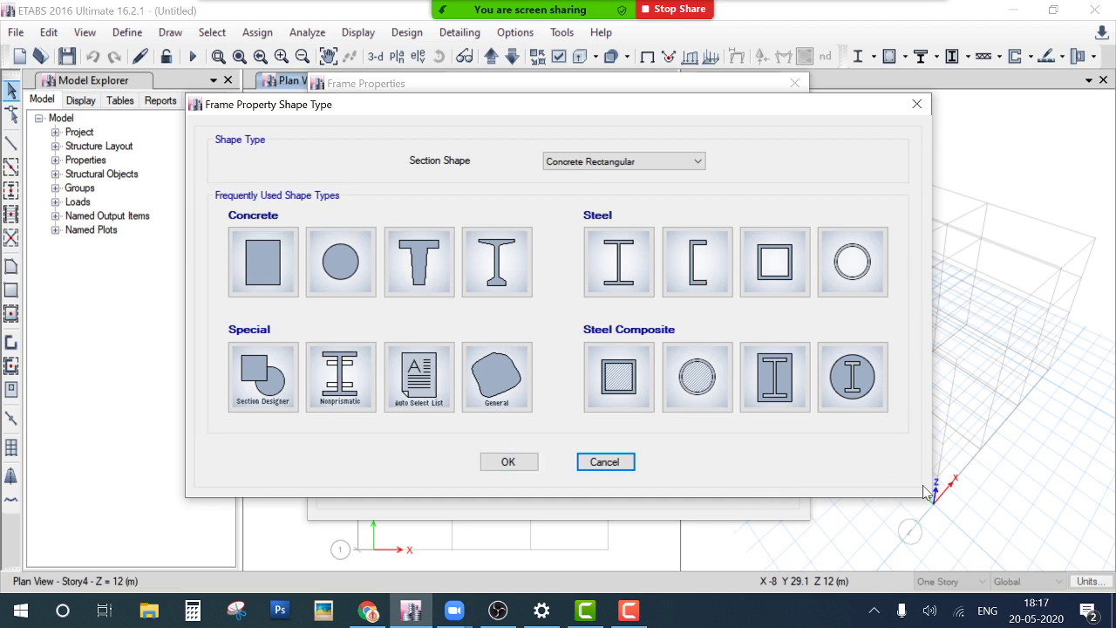
Create a Concrete Rectangular section named Beam using M25 as its material
click(261, 279)
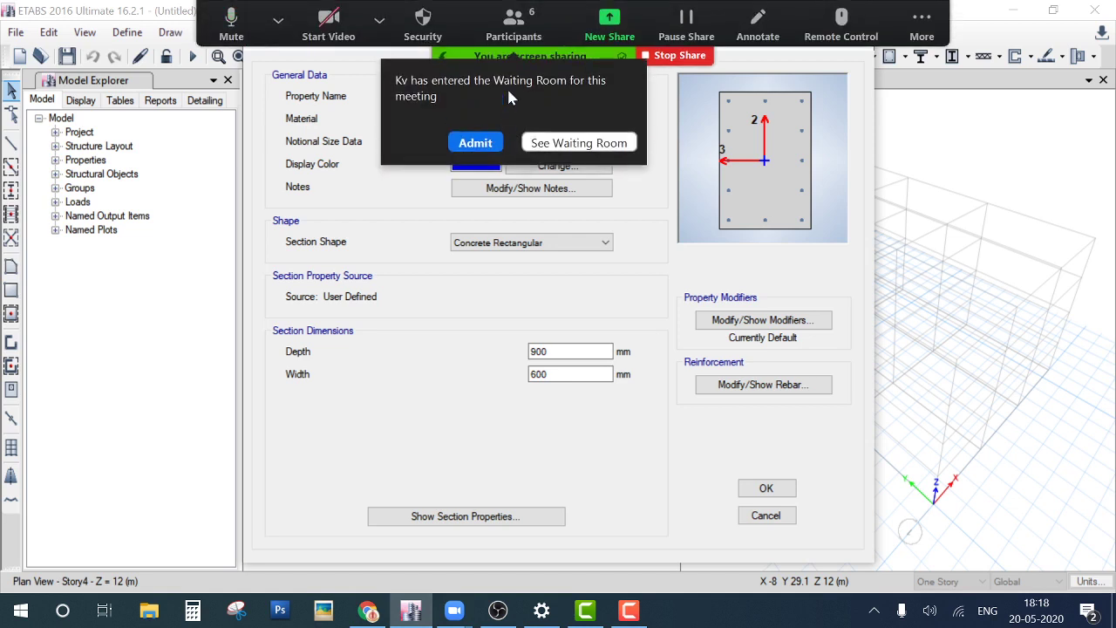
click(476, 142)
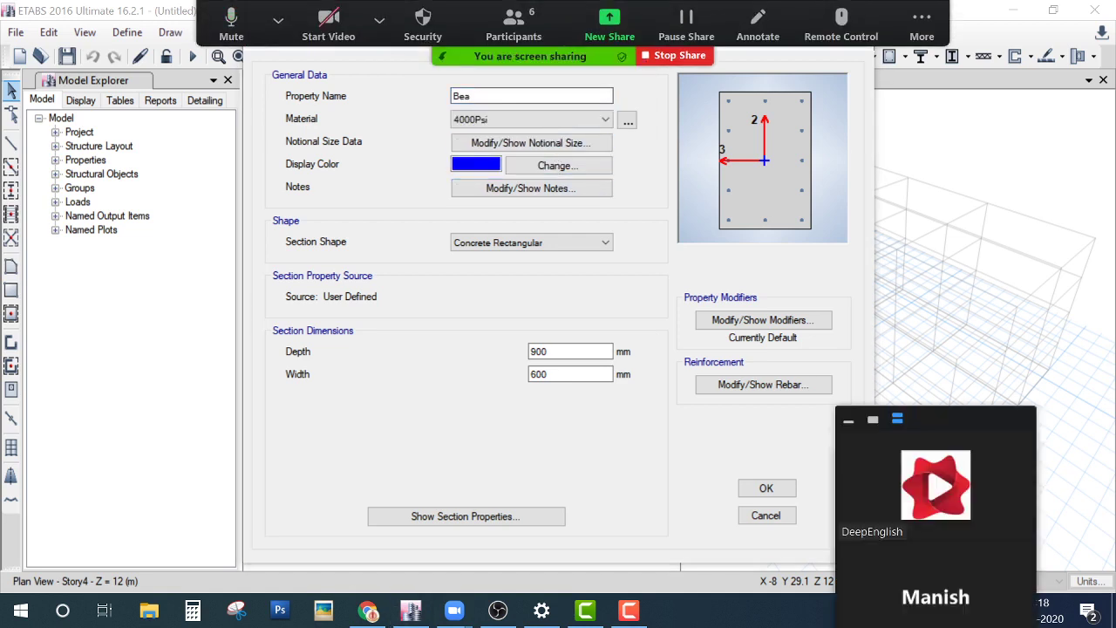
text(m)
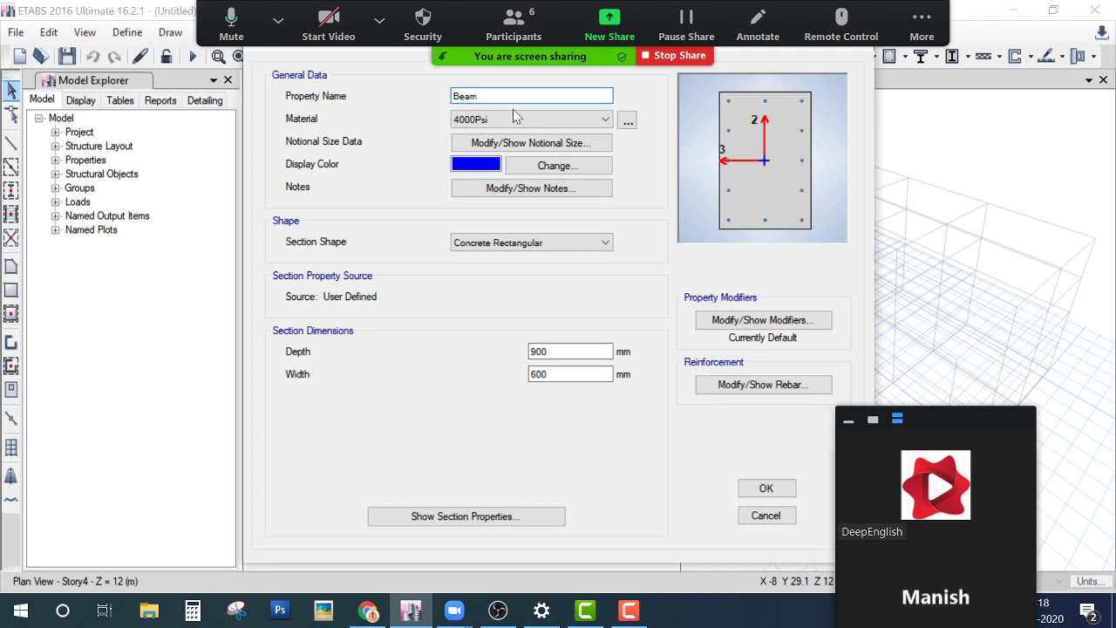
click(518, 118)
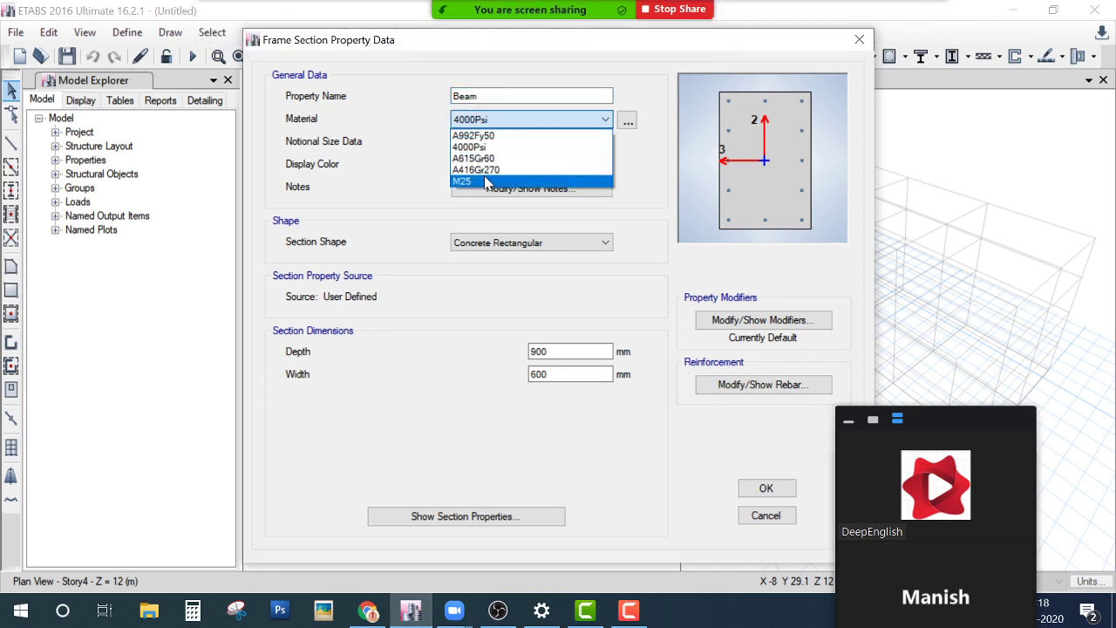
click(484, 179)
Set the Beam section depth to 400 mm and width to 300 mm, and confirm it
click(558, 352)
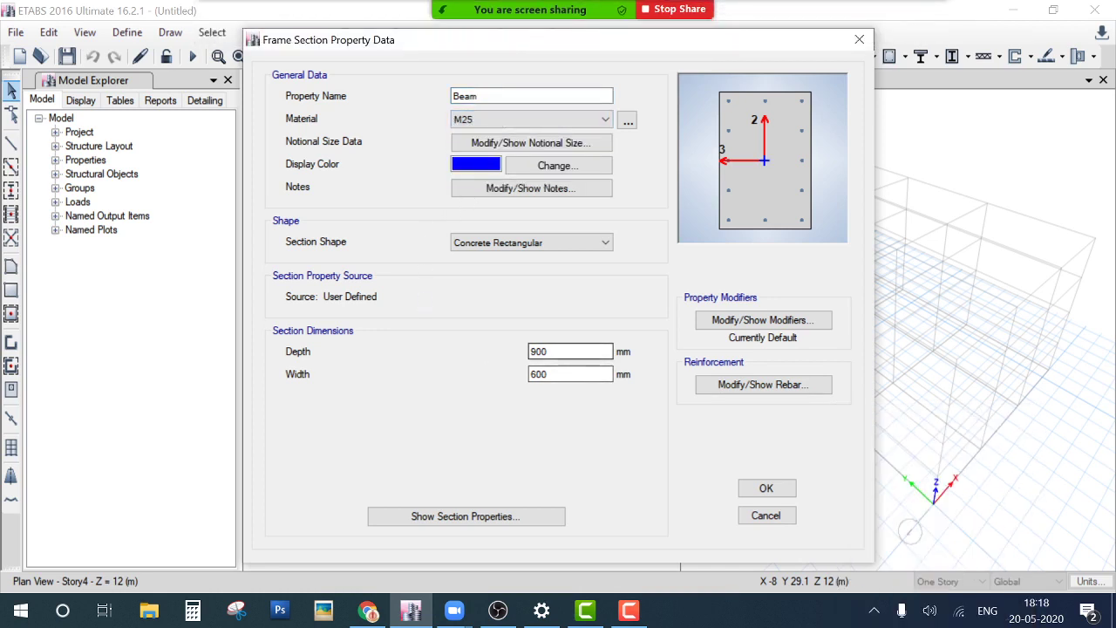
double_click(558, 351)
text(40)
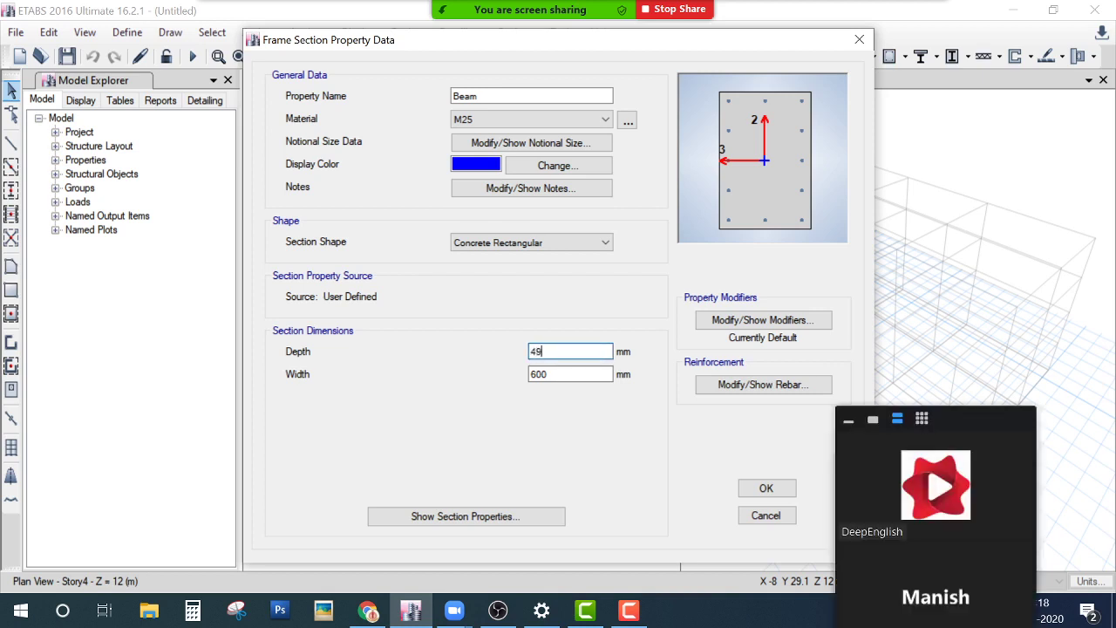
key(BackSpace)
text(00)
click(570, 374)
key(Tab)
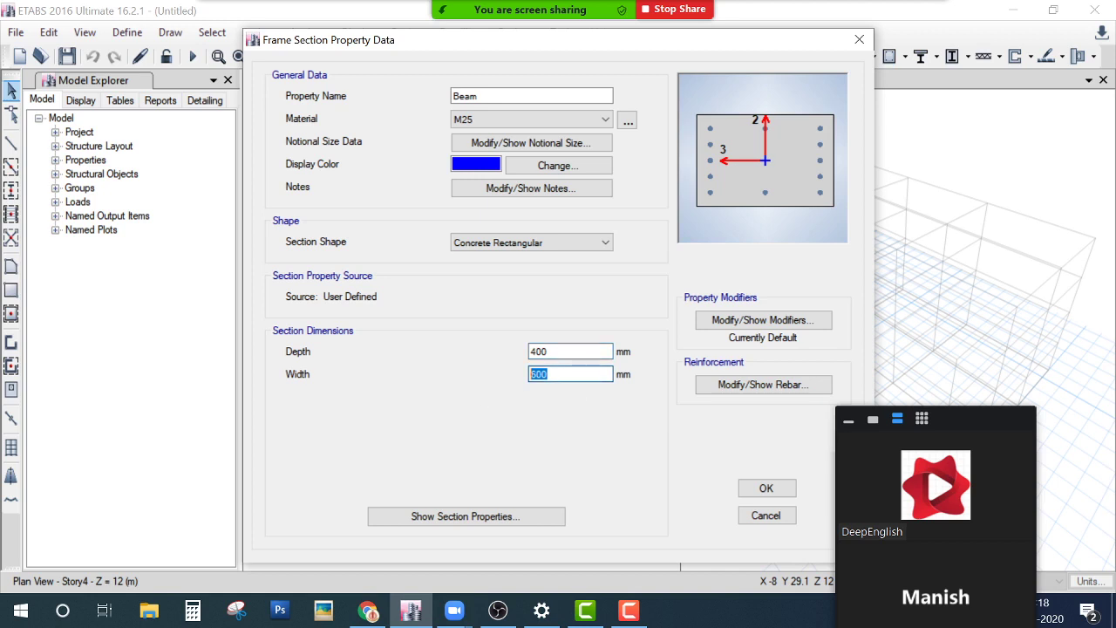
text(300)
click(753, 490)
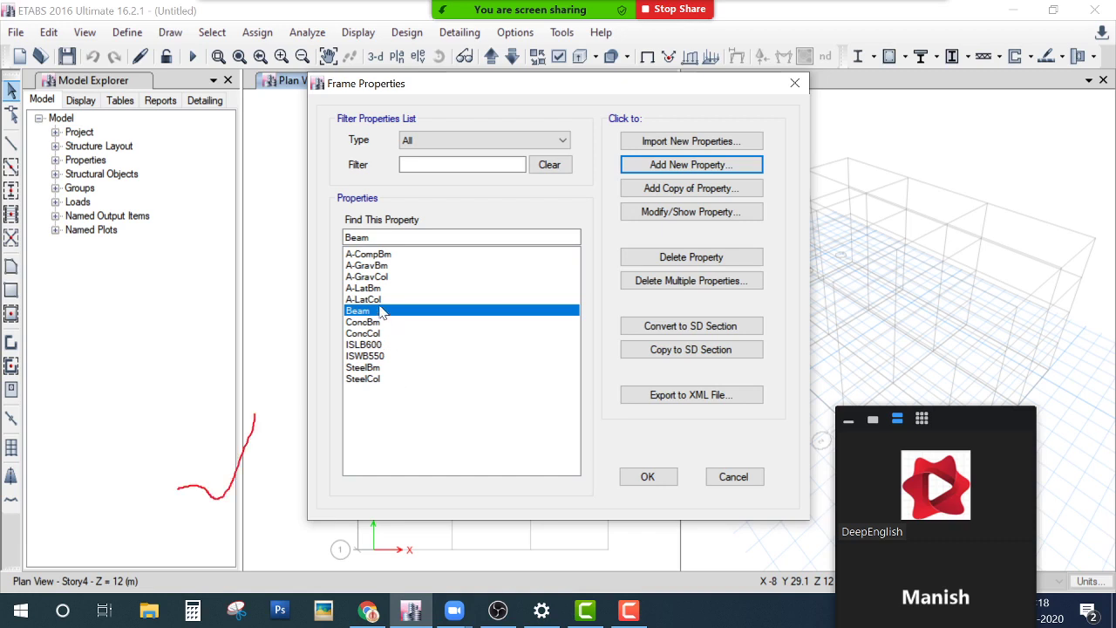
Close the Frame Properties list and underline the Draw Frame tool with red annotation marks
click(662, 485)
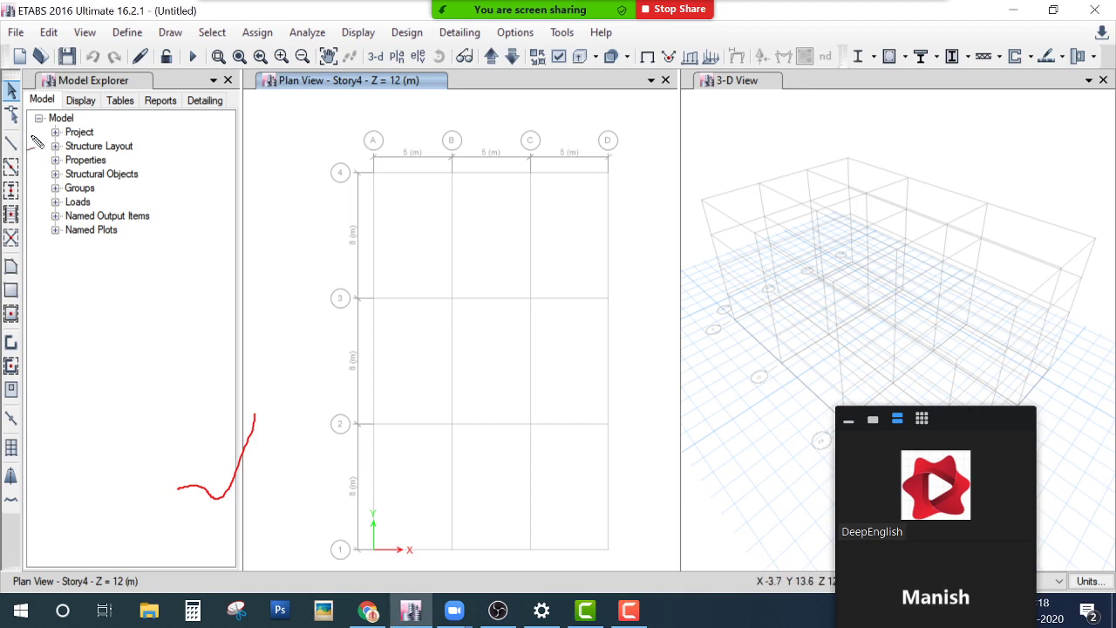
drag(19, 150, 205, 144)
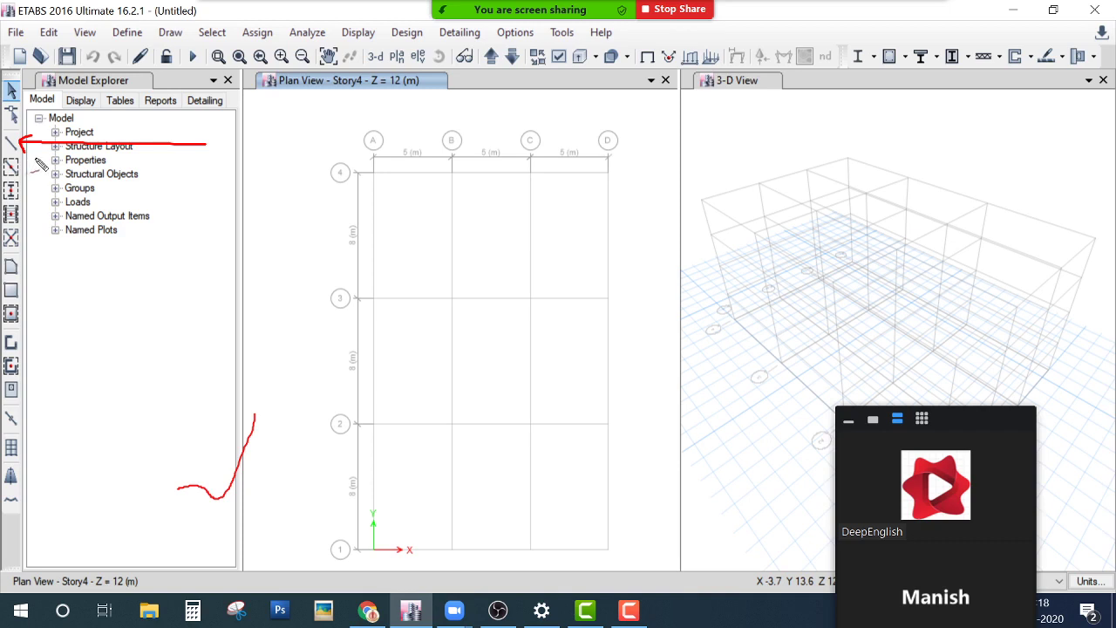
mouse_move(37, 161)
mouse_down()
mouse_move(27, 169)
mouse_move(39, 180)
mouse_move(184, 181)
mouse_up()
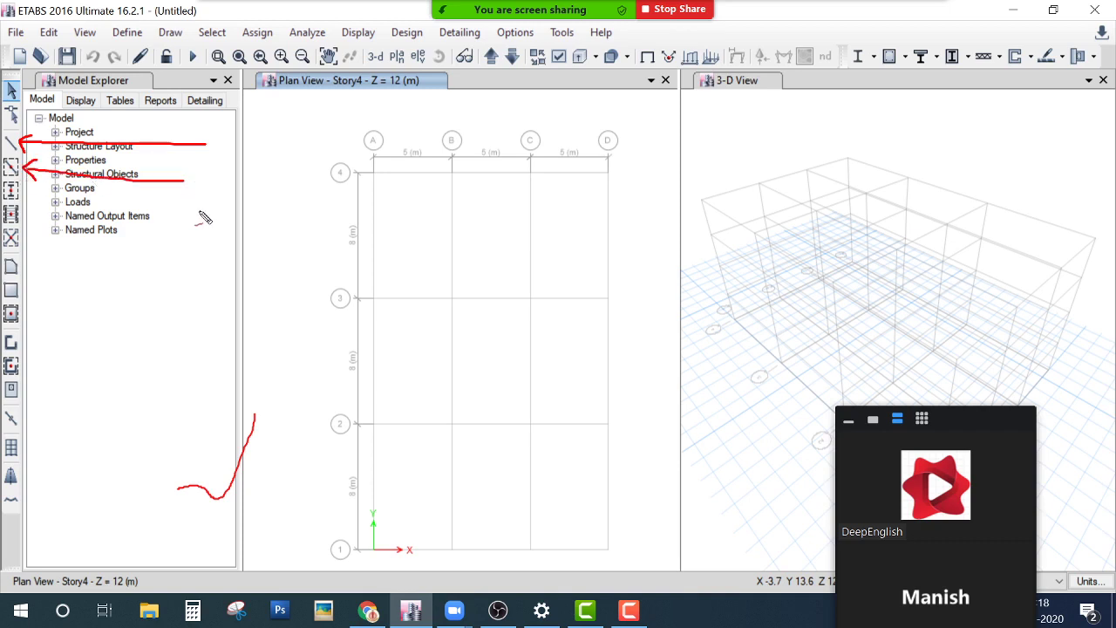
drag(201, 228, 209, 225)
Mark grid points A4 and B4 on the plan with red annotation marks
drag(377, 166, 378, 177)
drag(442, 164, 458, 179)
drag(457, 164, 444, 179)
mouse_move(175, 188)
mouse_down()
mouse_move(266, 244)
mouse_move(419, 179)
mouse_up()
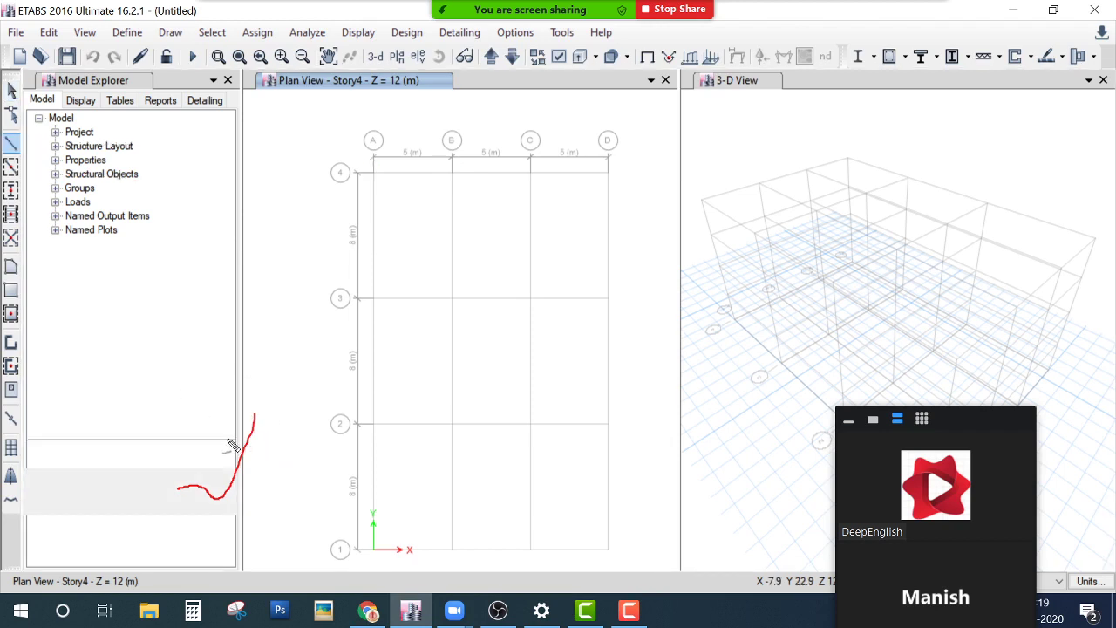
Draw a frame member with the Beam section along grid line 4 from A4 to B4
drag(230, 397, 139, 377)
click(206, 491)
click(231, 491)
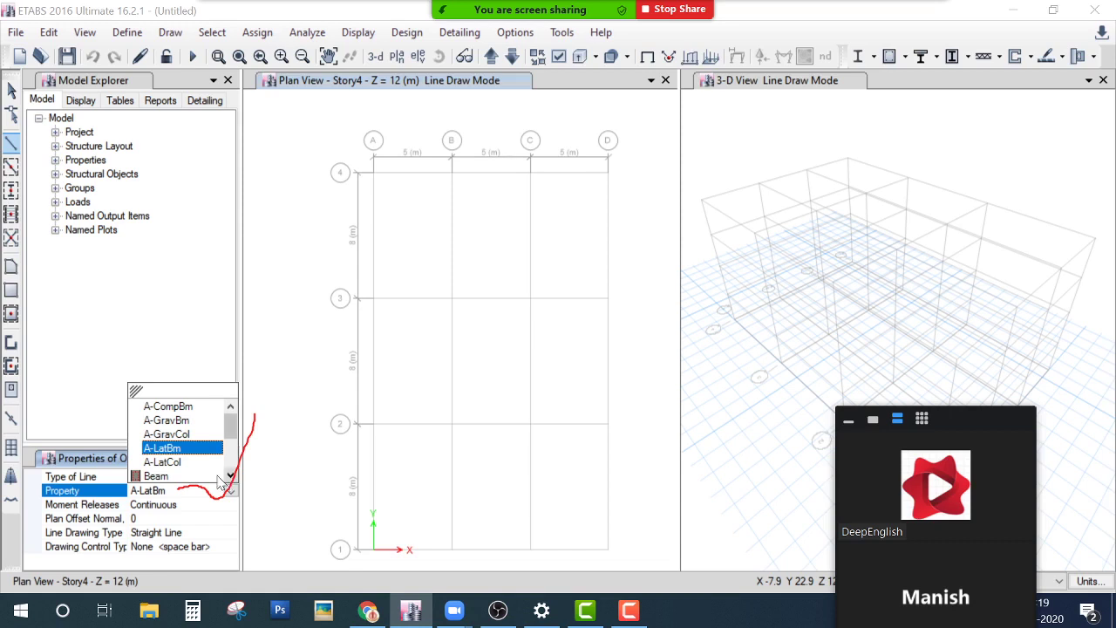
click(218, 476)
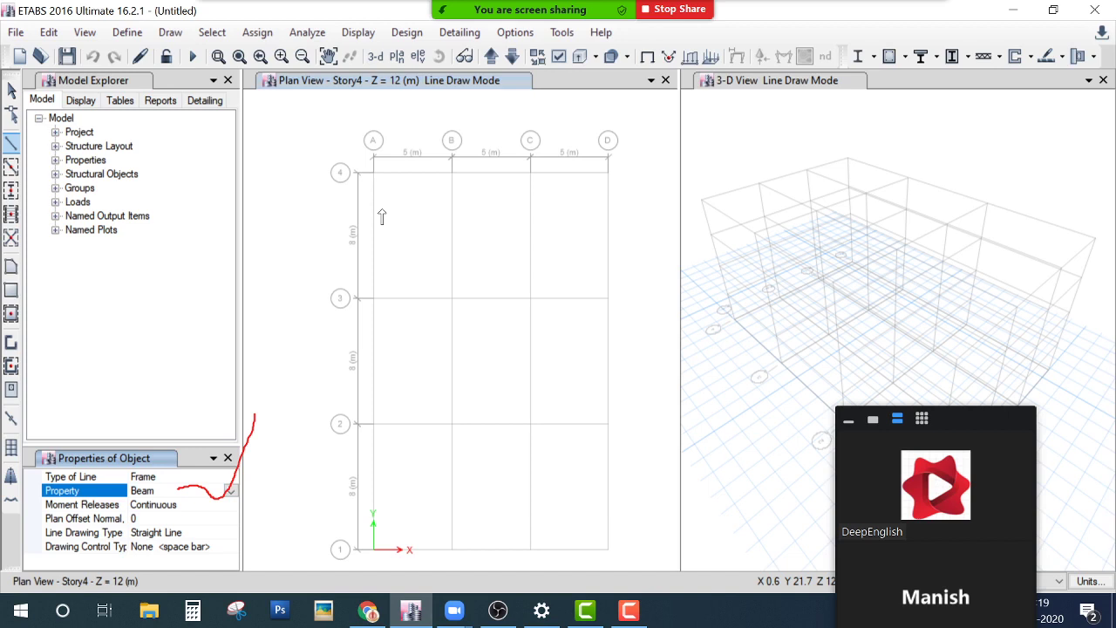
click(452, 173)
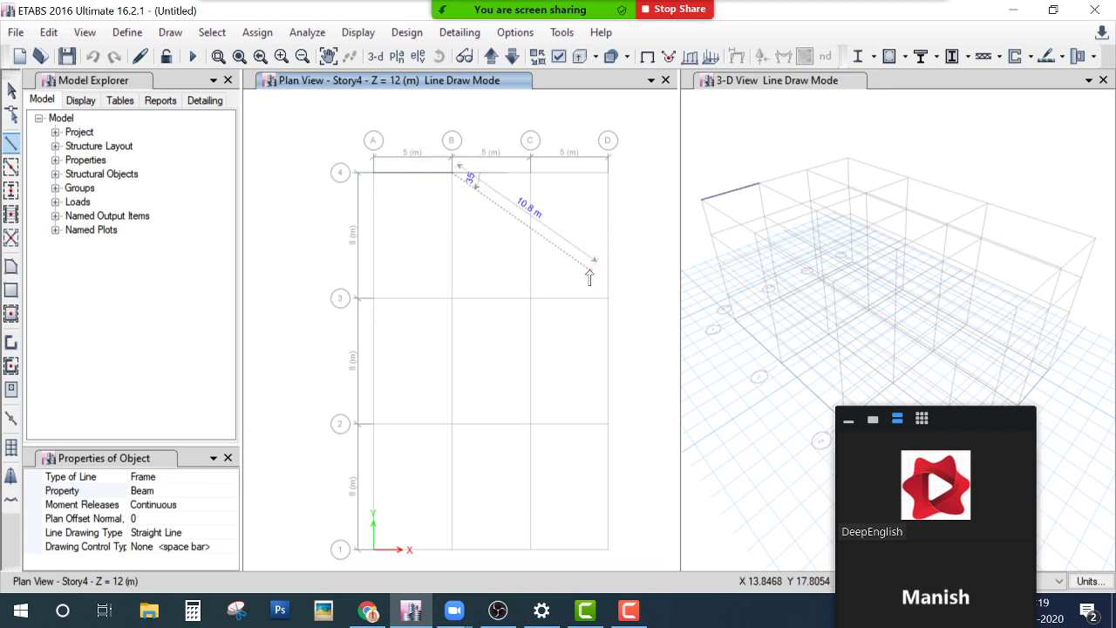
key(Escape)
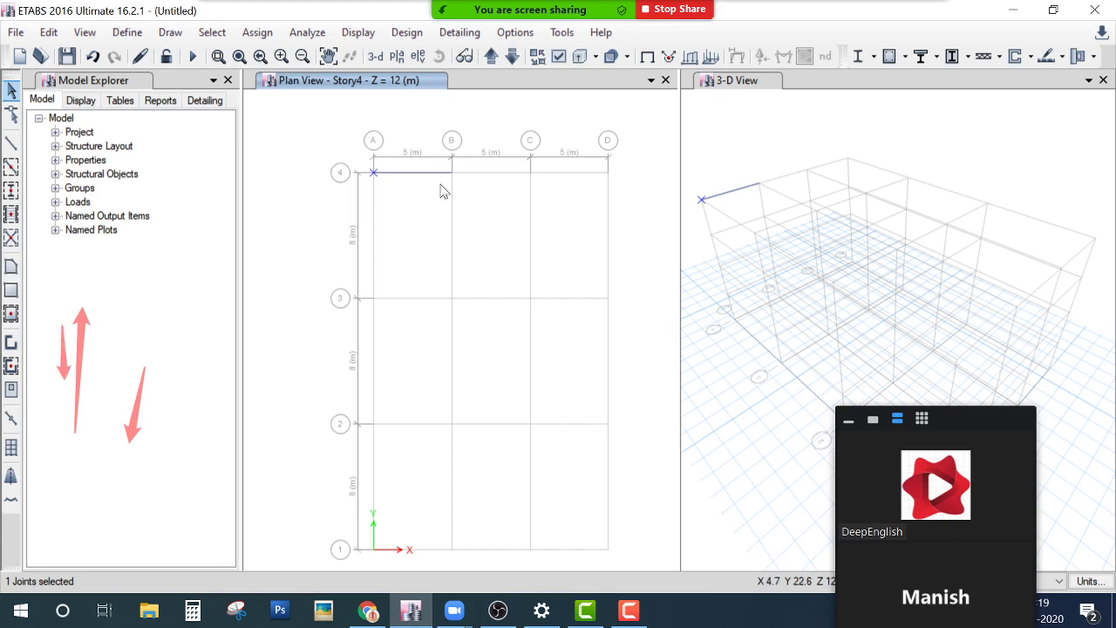
click(257, 32)
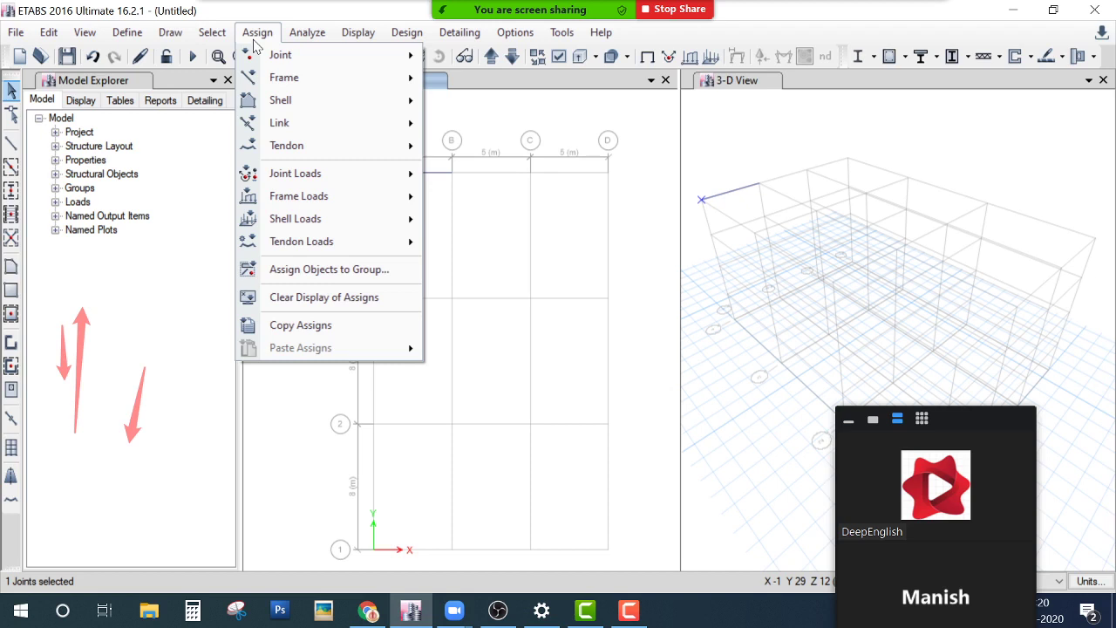
mouse_move(281, 55)
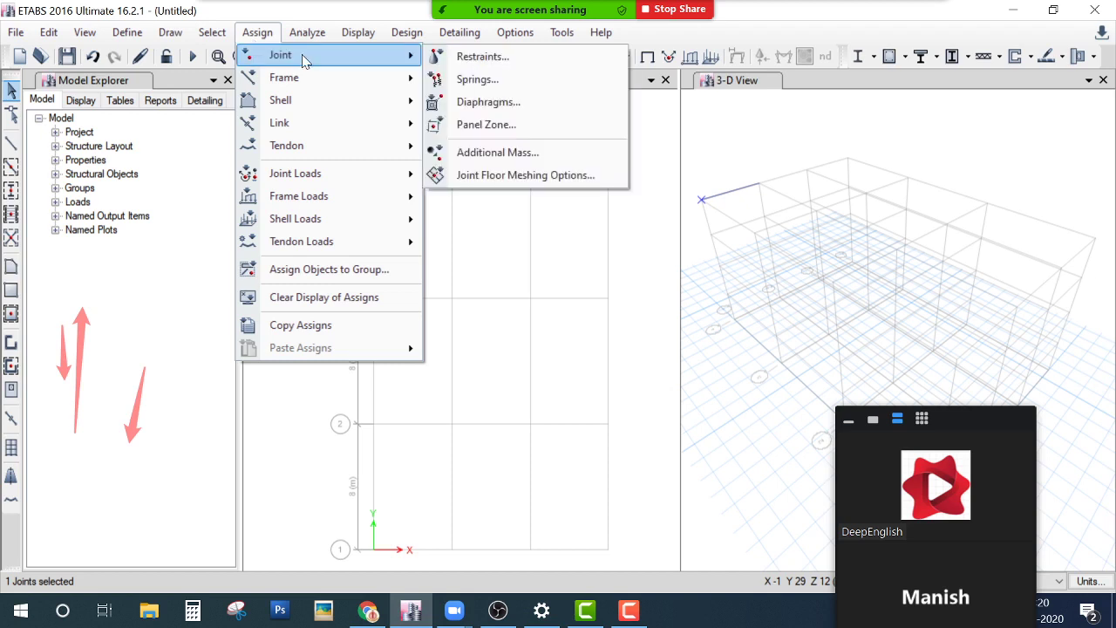
Assign a fully fixed restraint, all translations and rotations, to the joint at A4
click(482, 56)
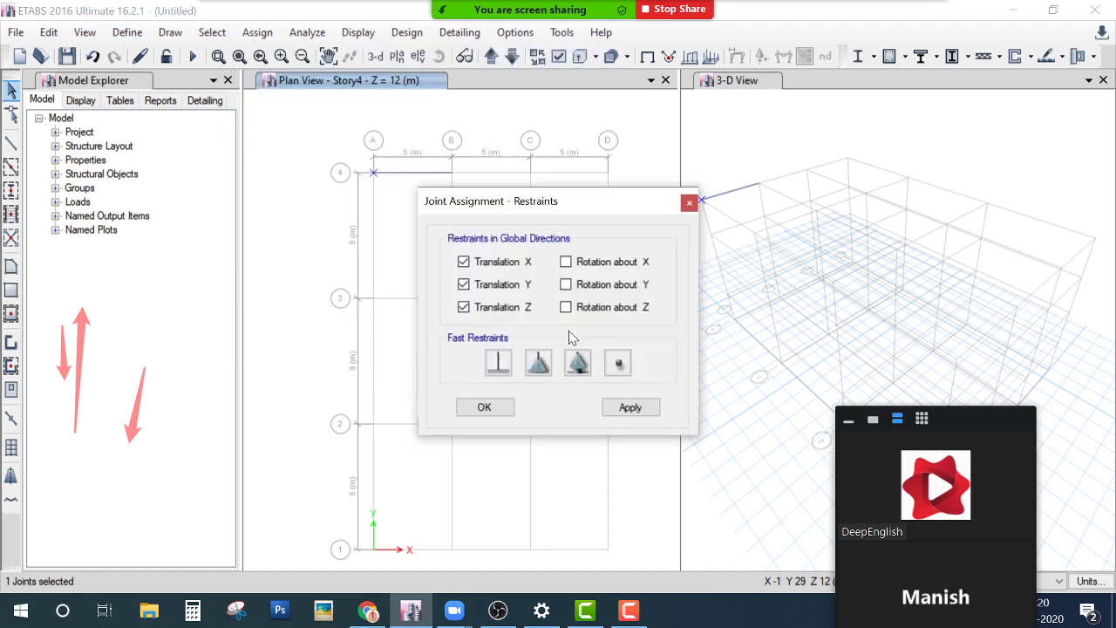
click(495, 368)
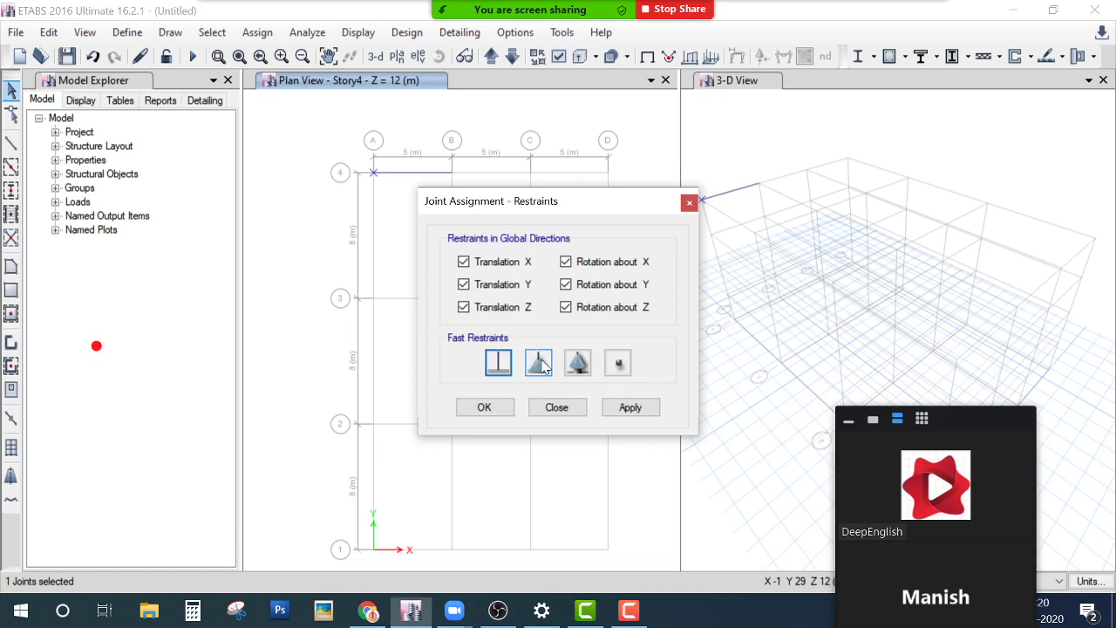
click(539, 363)
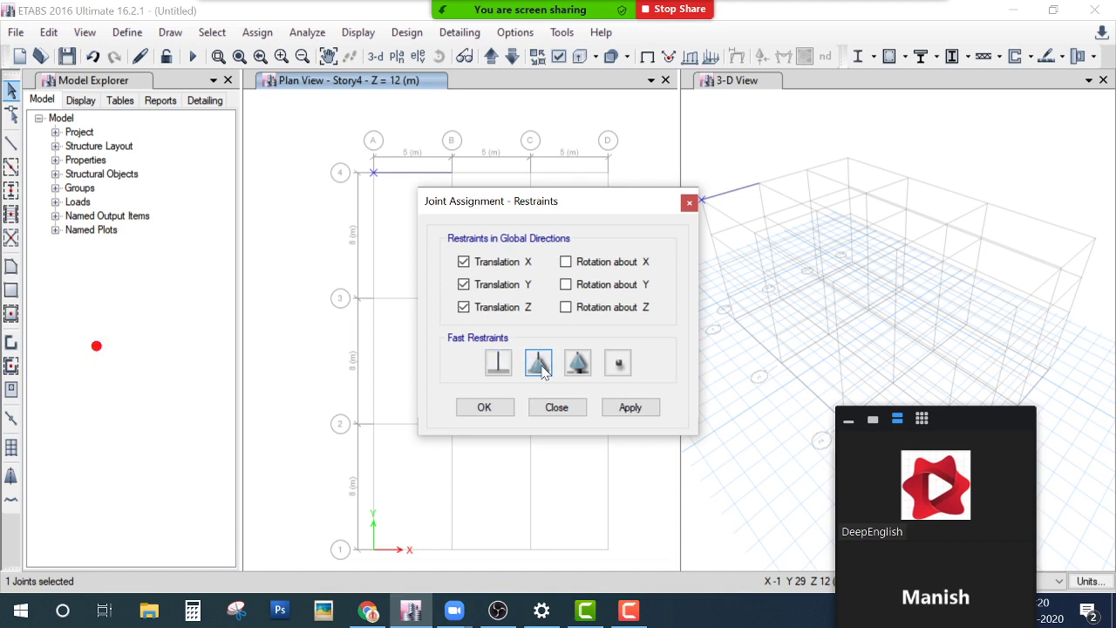
click(577, 365)
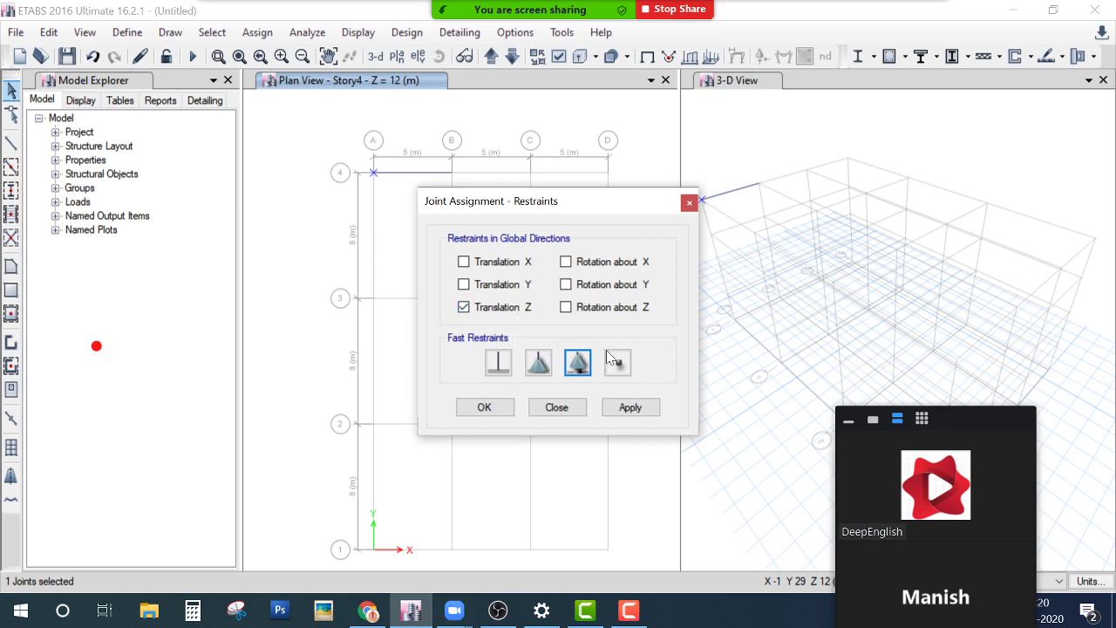
click(621, 367)
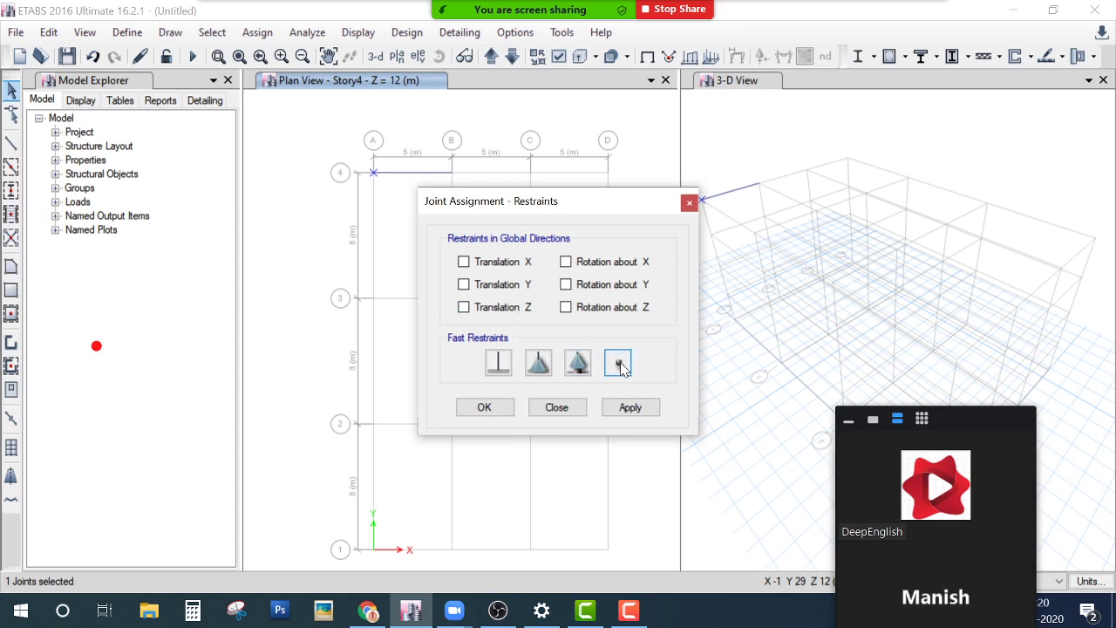
click(499, 363)
click(485, 407)
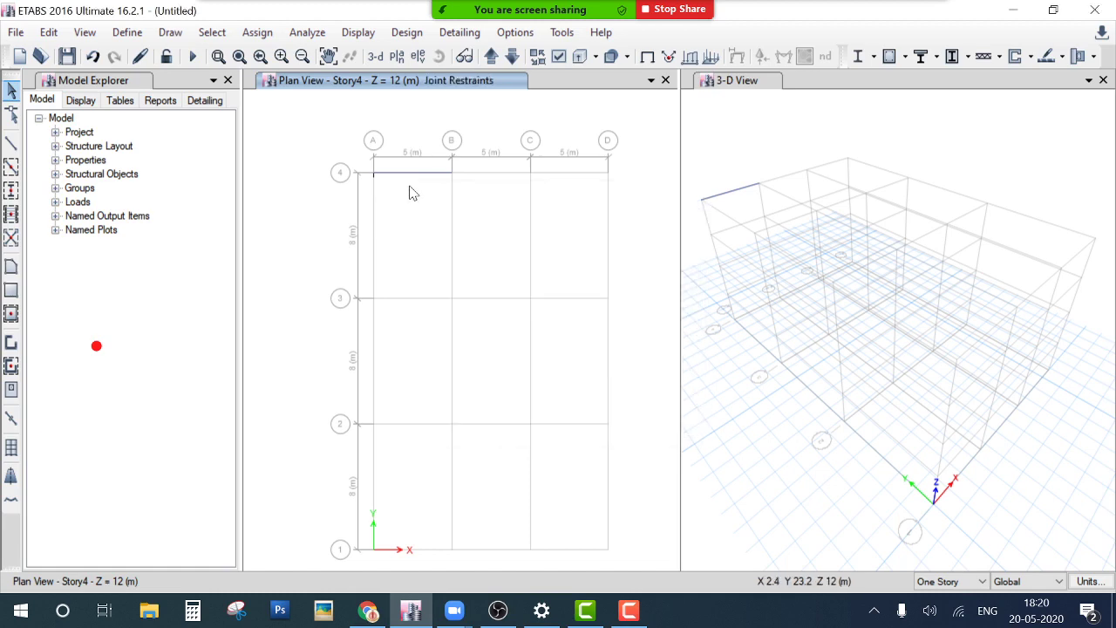
Zoom the 3-D view onto the beam and select its free right-end joint at B4
scroll(703, 212, up, 2)
scroll(705, 214, down, 3)
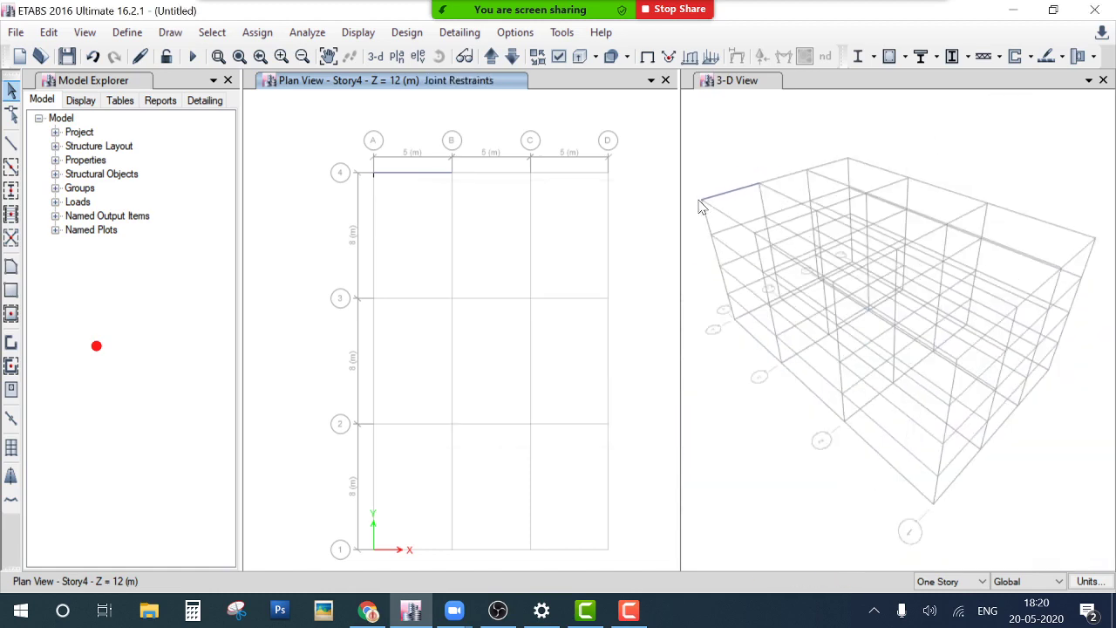
scroll(715, 218, up, 1)
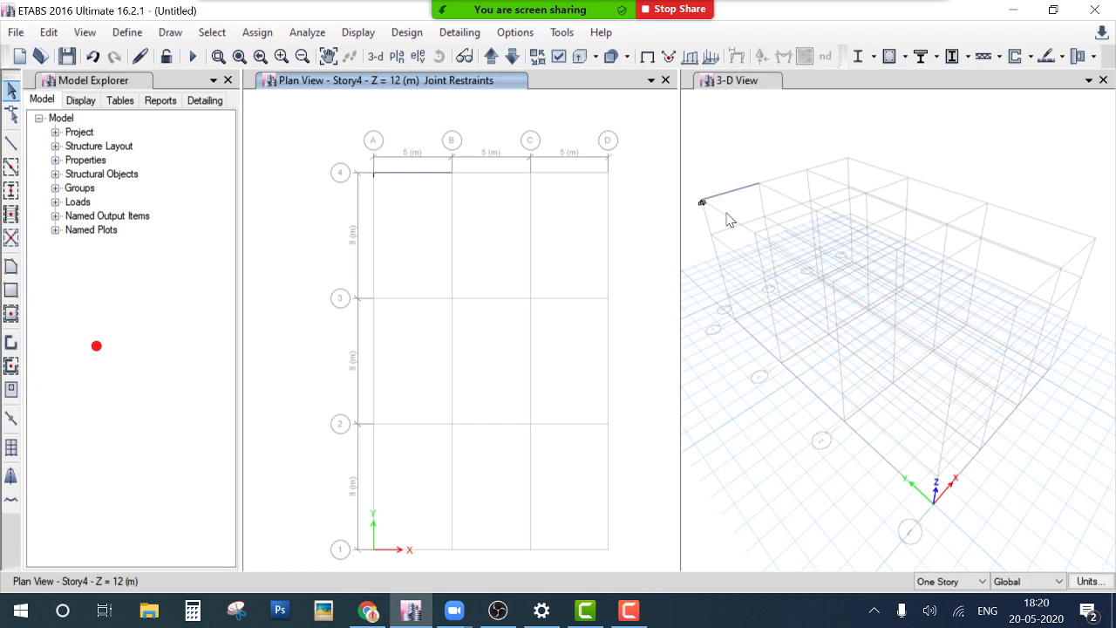
scroll(730, 220, up, 4)
scroll(805, 366, up, 2)
scroll(809, 341, down, 1)
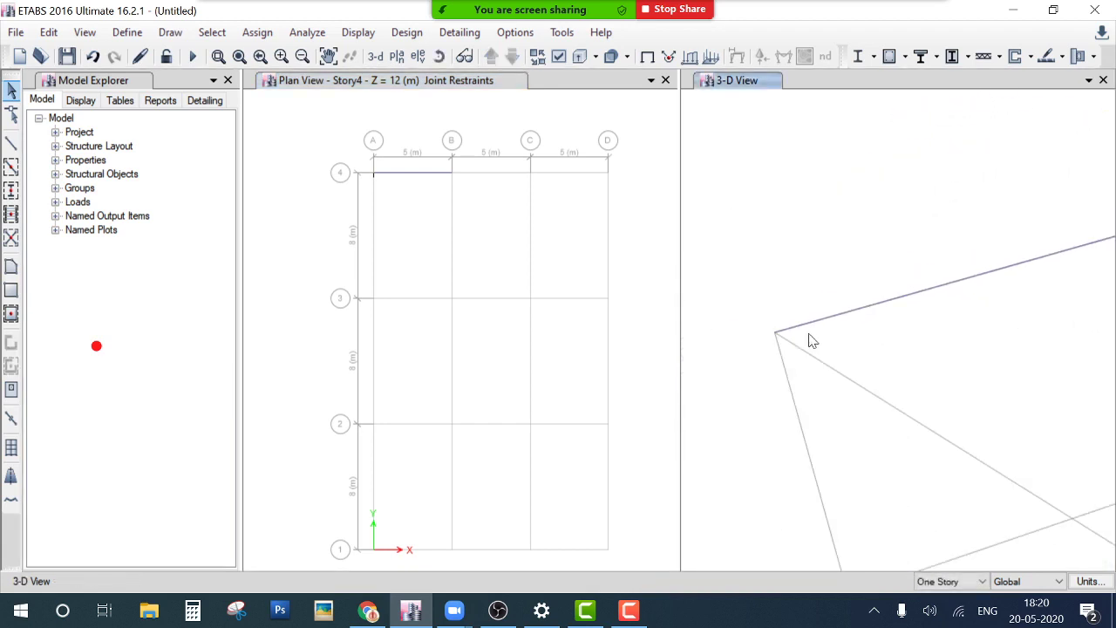
scroll(902, 322, down, 3)
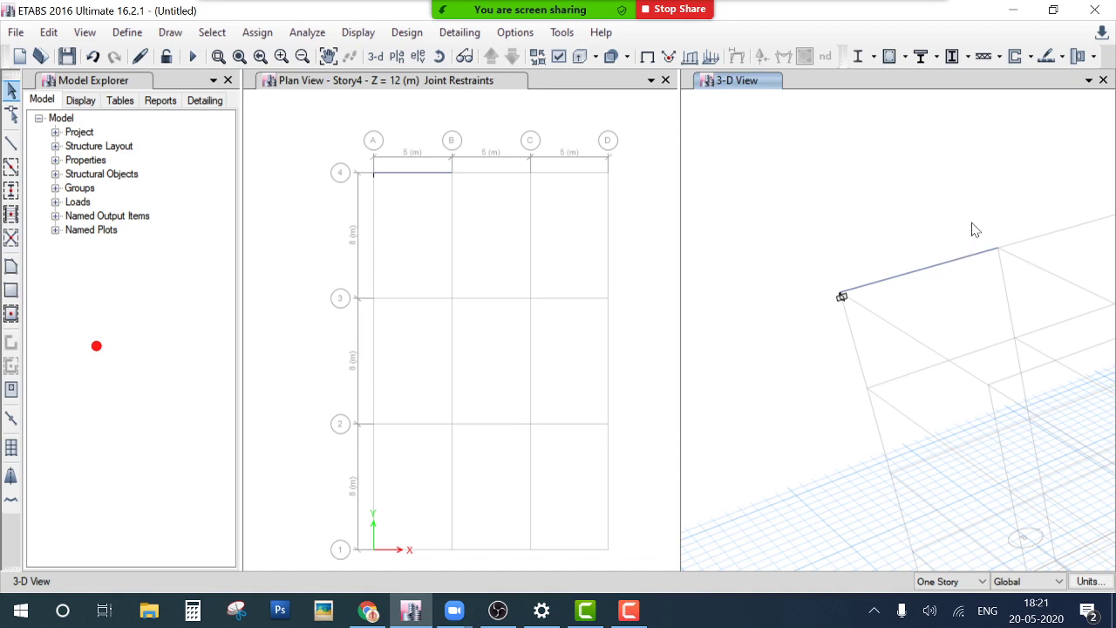
drag(989, 211, 1021, 275)
drag(983, 131, 1019, 220)
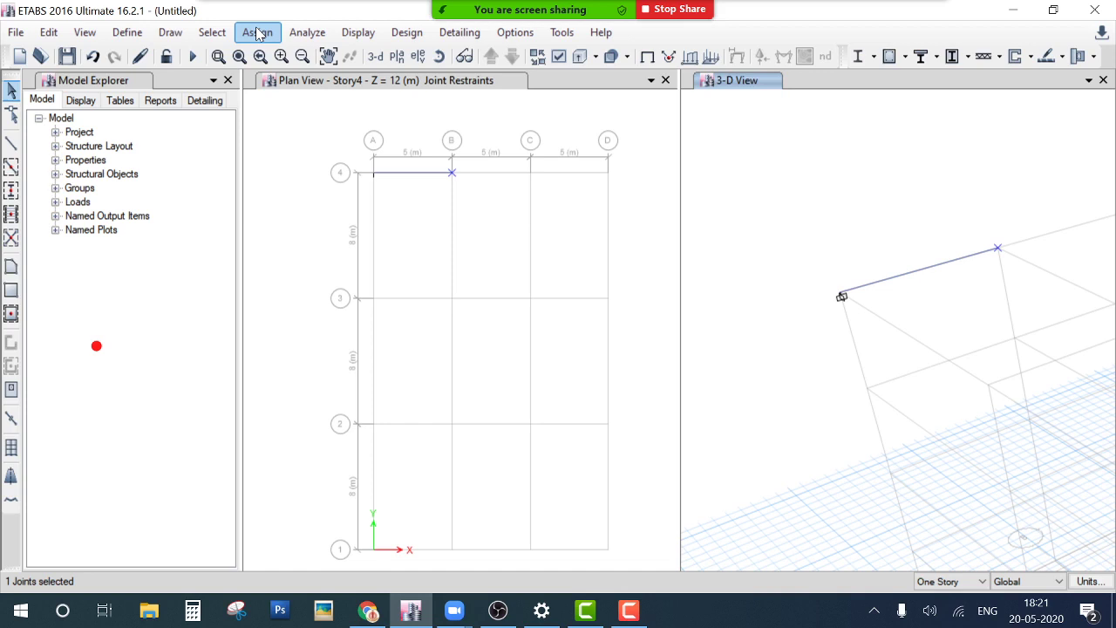
Apply a -50 kN Global Z point force to the beam's free-end joint
click(258, 34)
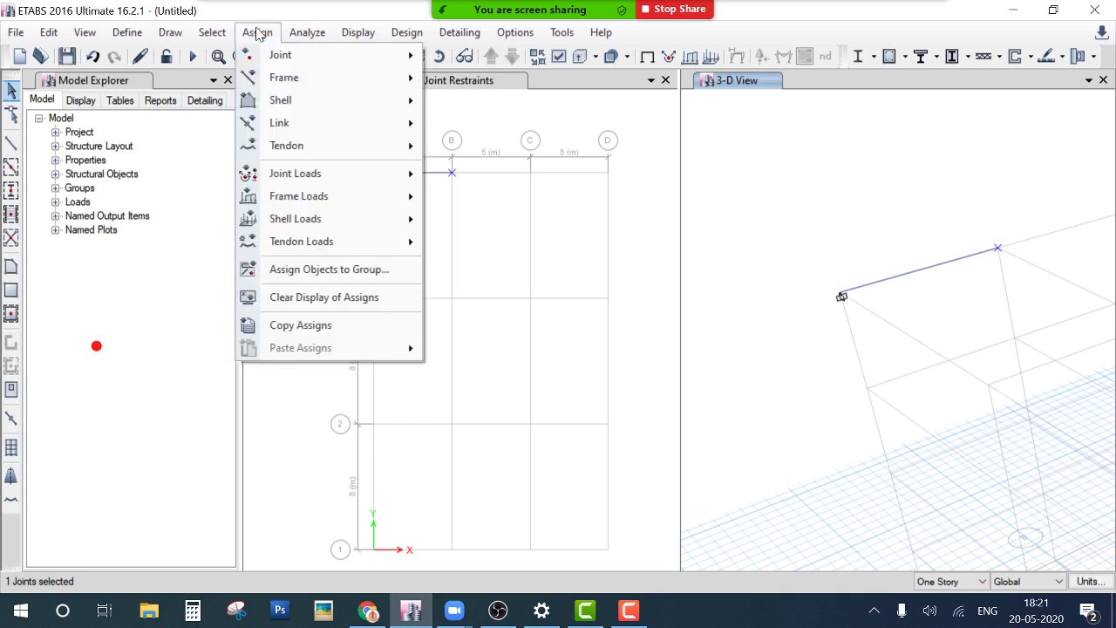
click(453, 173)
double_click(484, 280)
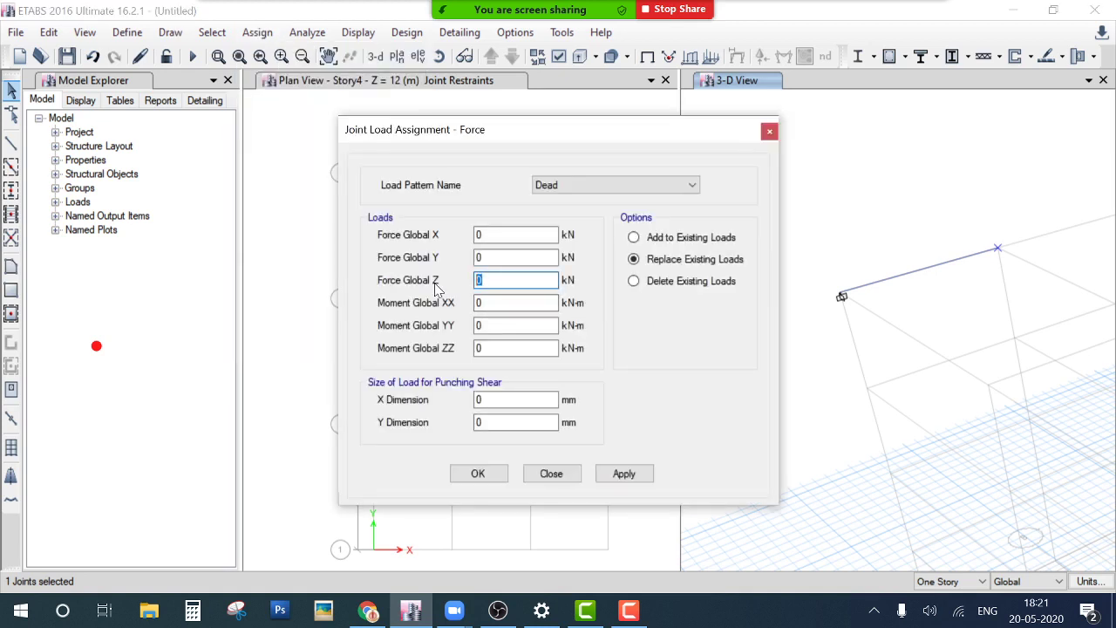
text(-50)
click(481, 476)
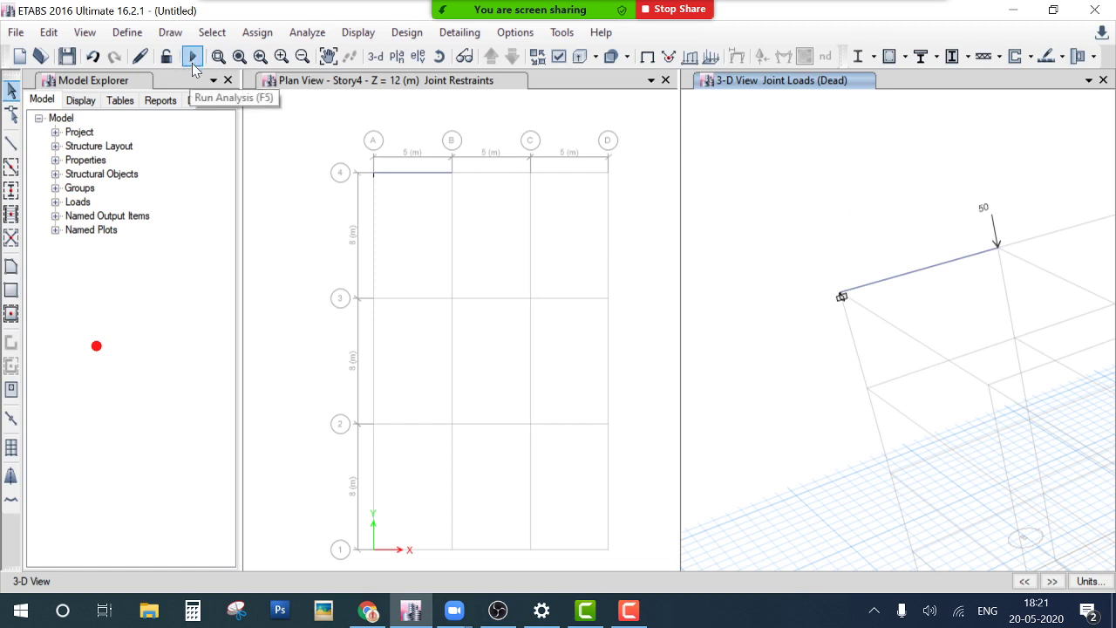
Save the model as 'save' and run the analysis with F5
drag(192, 66, 179, 190)
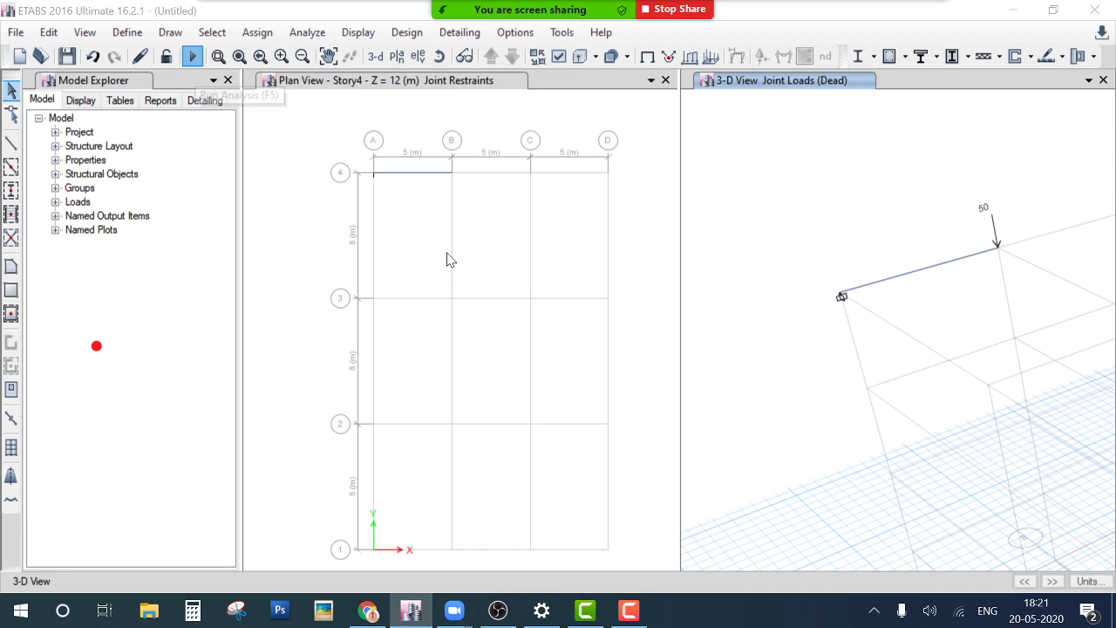
key(ctrl+s)
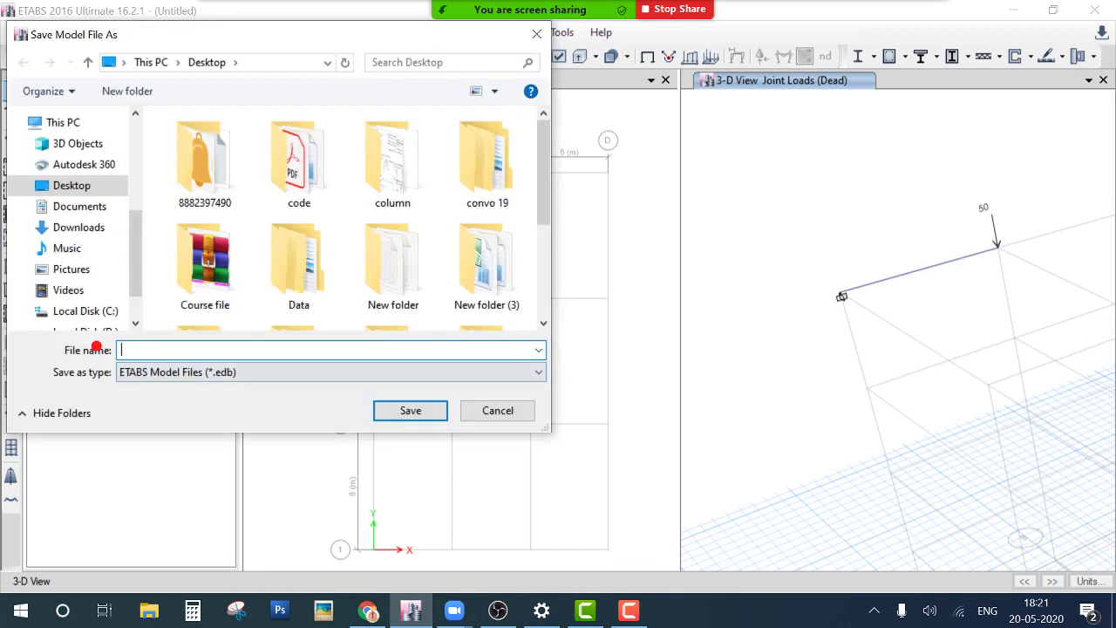
text(save)
click(421, 417)
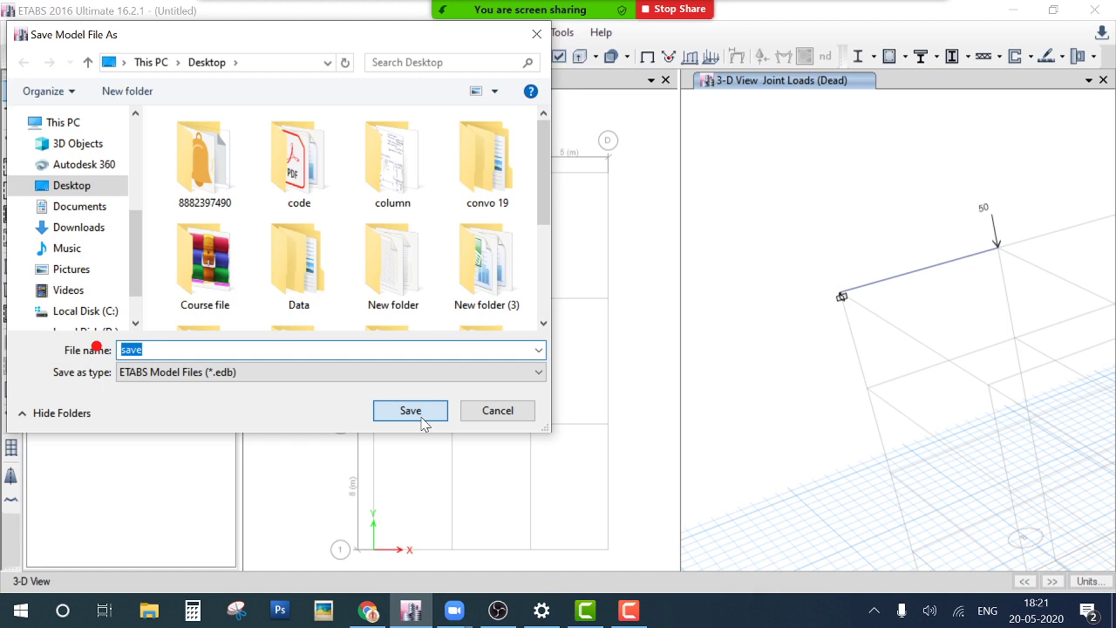
click(424, 422)
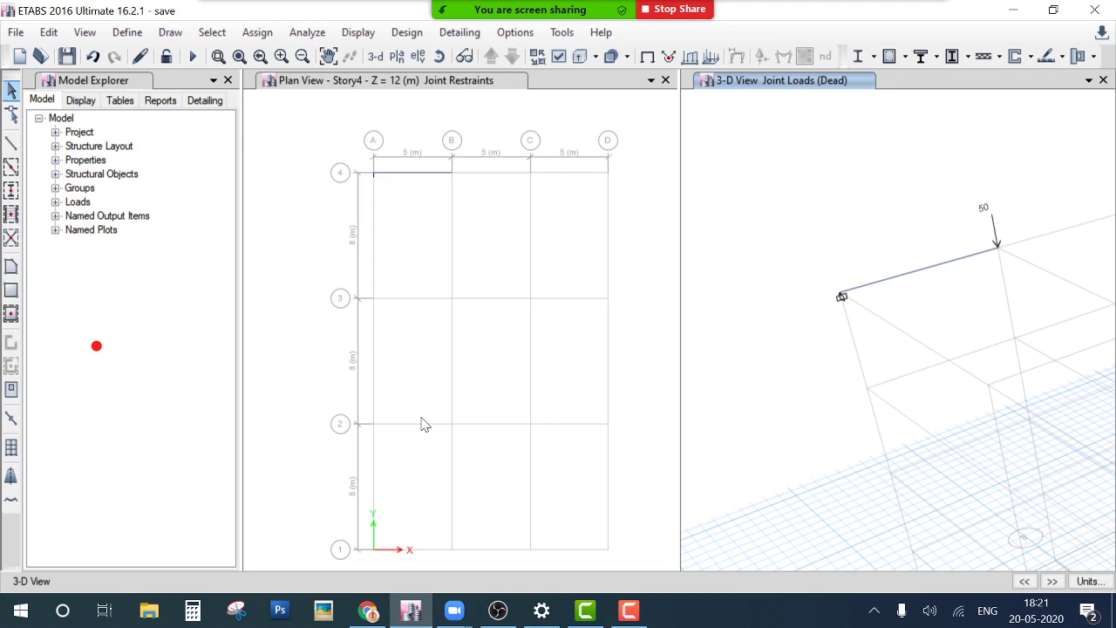
key(F5)
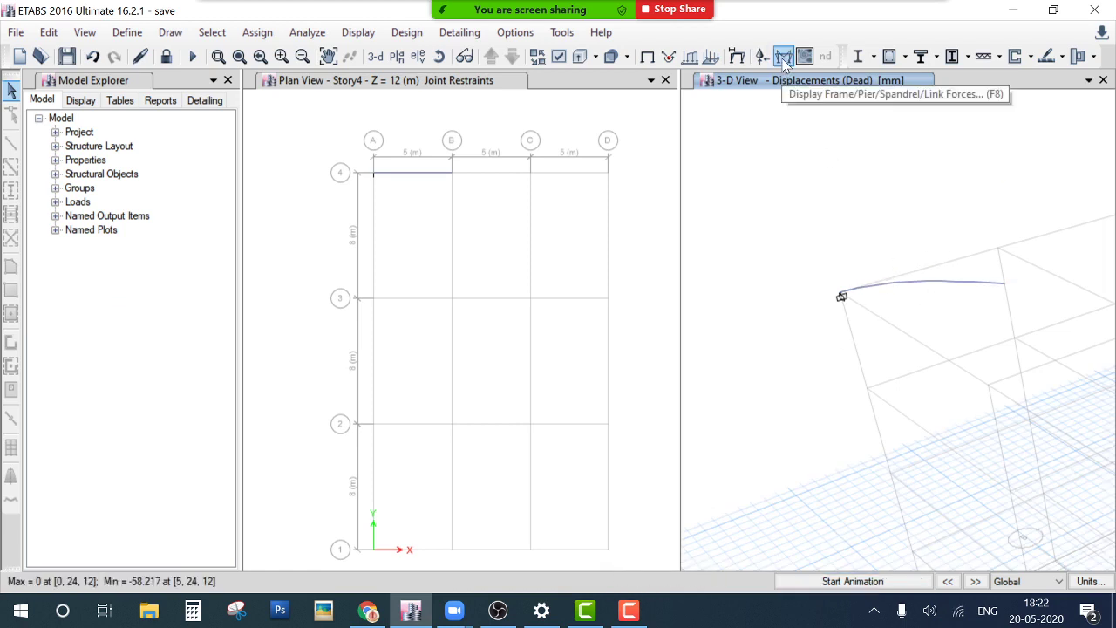
Display the beam's dead-load deformed shape, then bring up the frame Member Force Diagram dialog
click(742, 61)
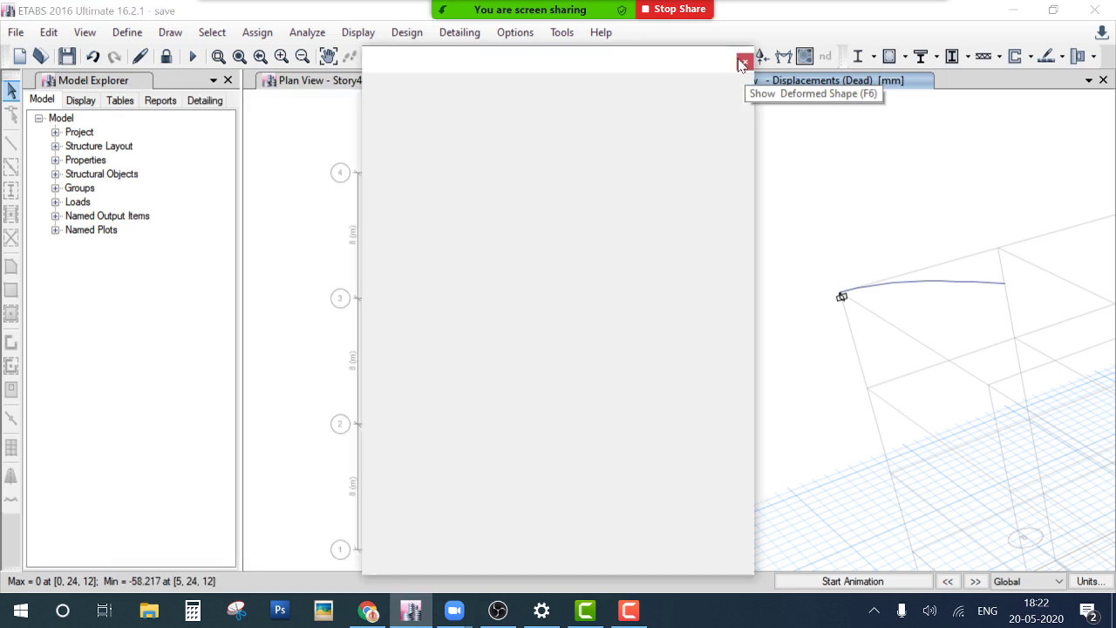
click(741, 61)
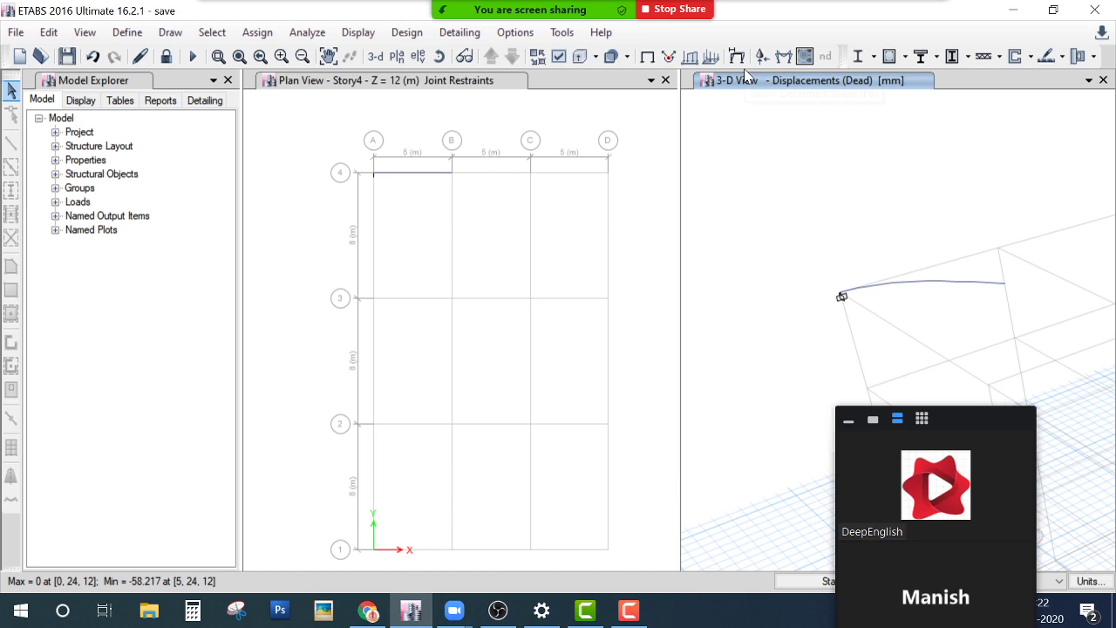
click(790, 63)
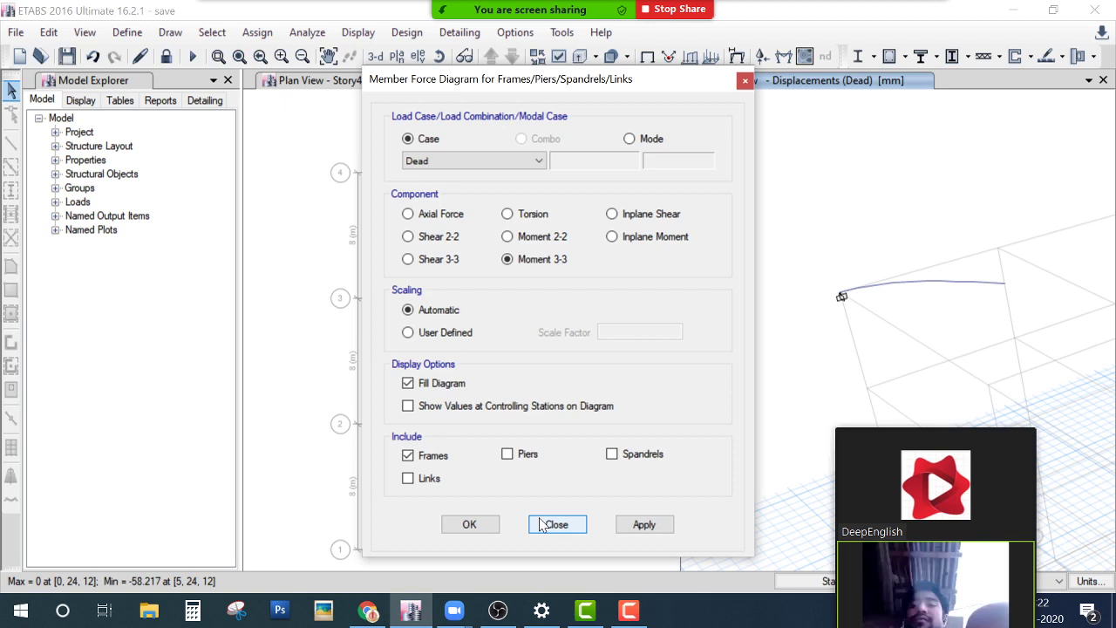
Plot Moment 3-3, open beam B1's detailed Dead diagrams, and show absolute deflection (58.217 mm at 5 m)
click(541, 523)
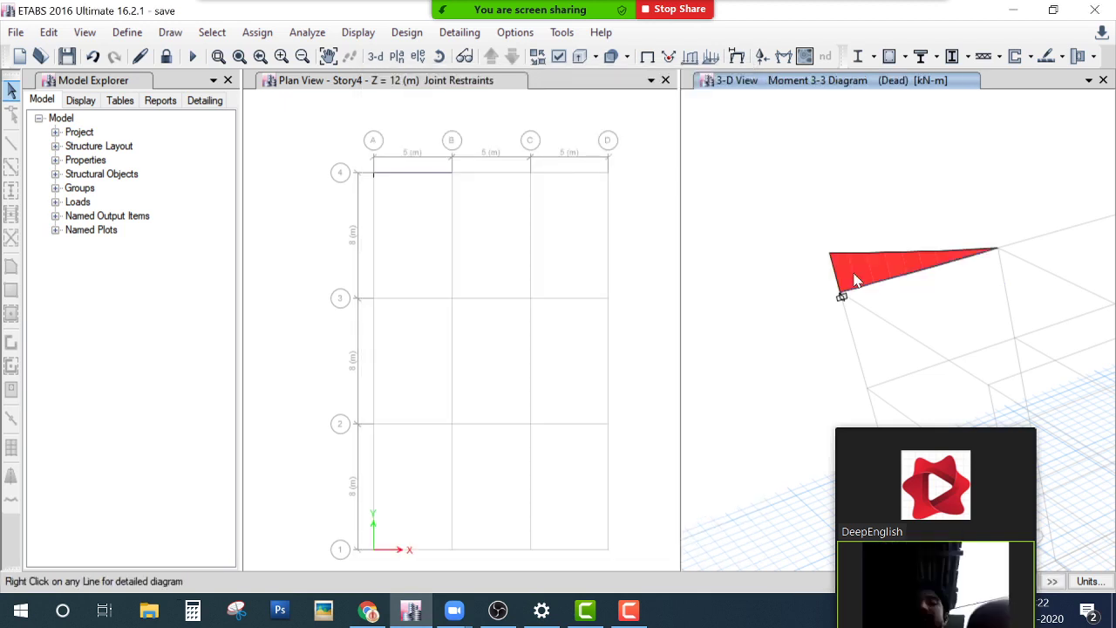
right_click(855, 281)
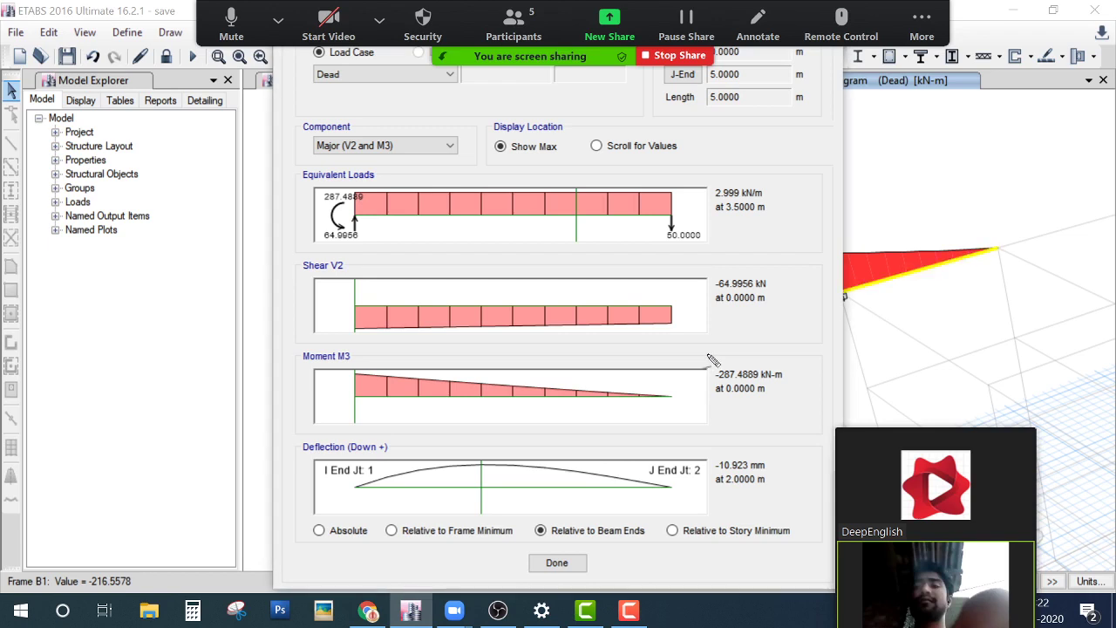
mouse_move(691, 210)
mouse_down()
mouse_move(707, 222)
mouse_move(762, 170)
mouse_up()
drag(672, 309, 790, 278)
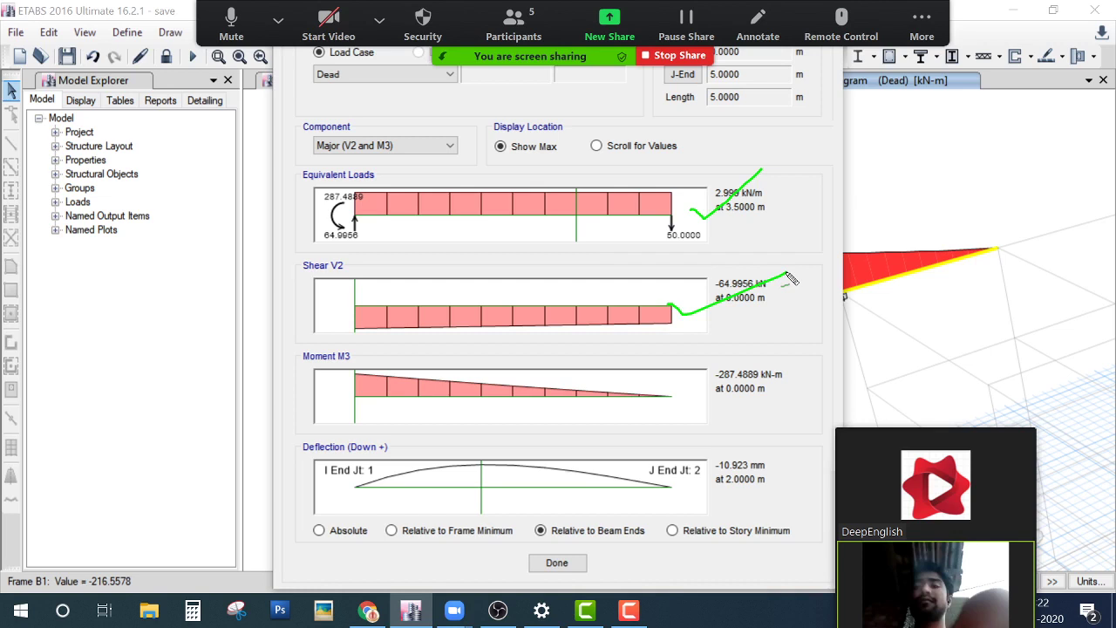
drag(612, 391, 747, 340)
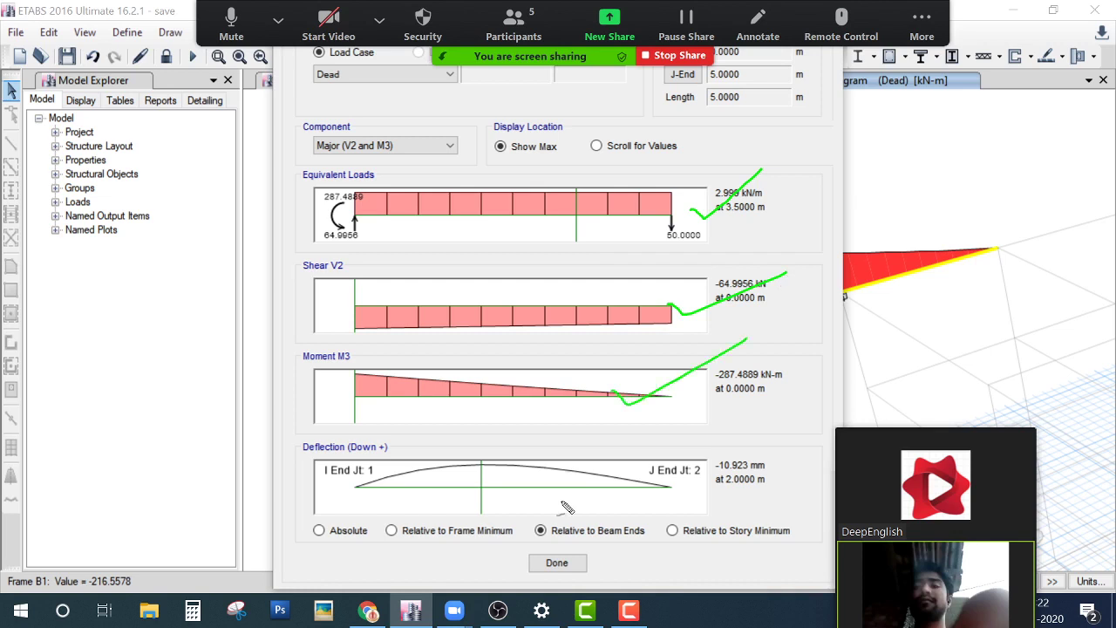
drag(565, 508, 699, 463)
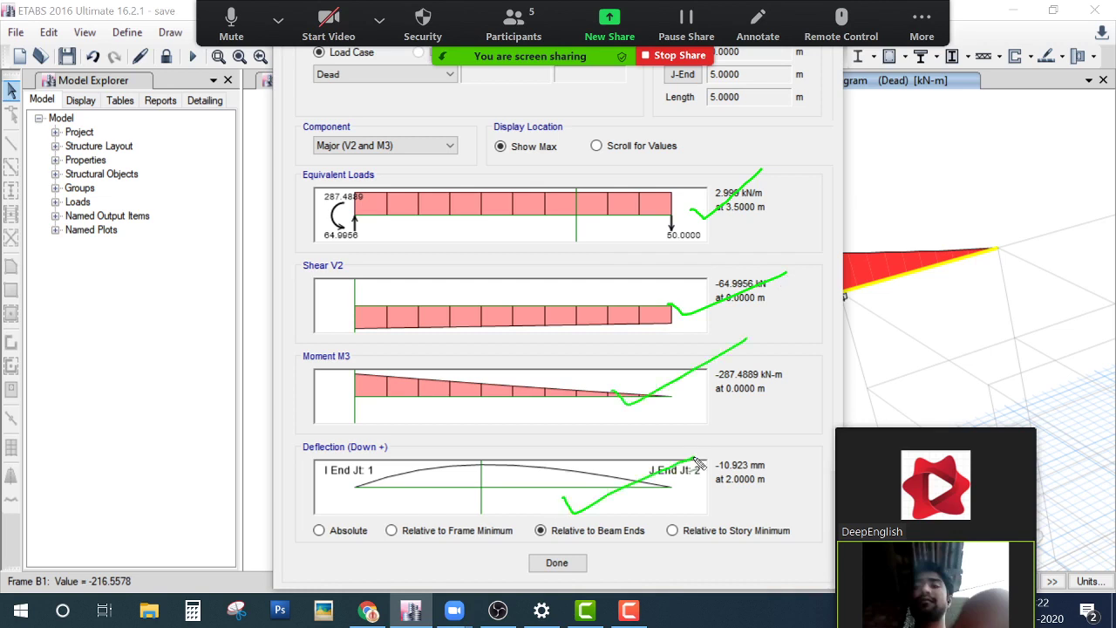
click(319, 530)
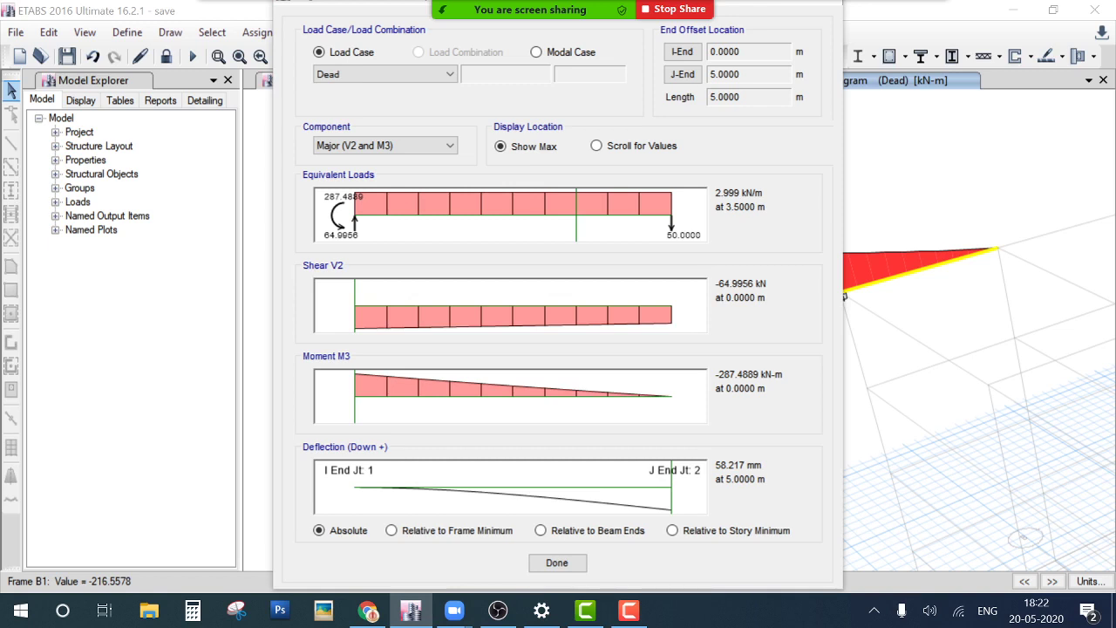
drag(782, 460, 787, 465)
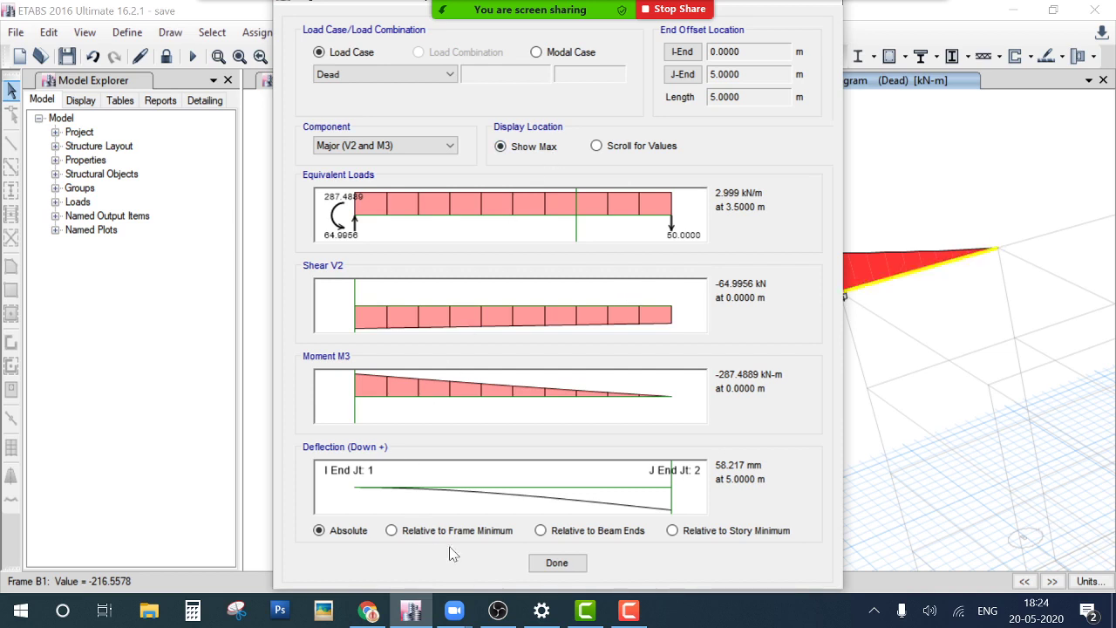
mouse_move(453, 611)
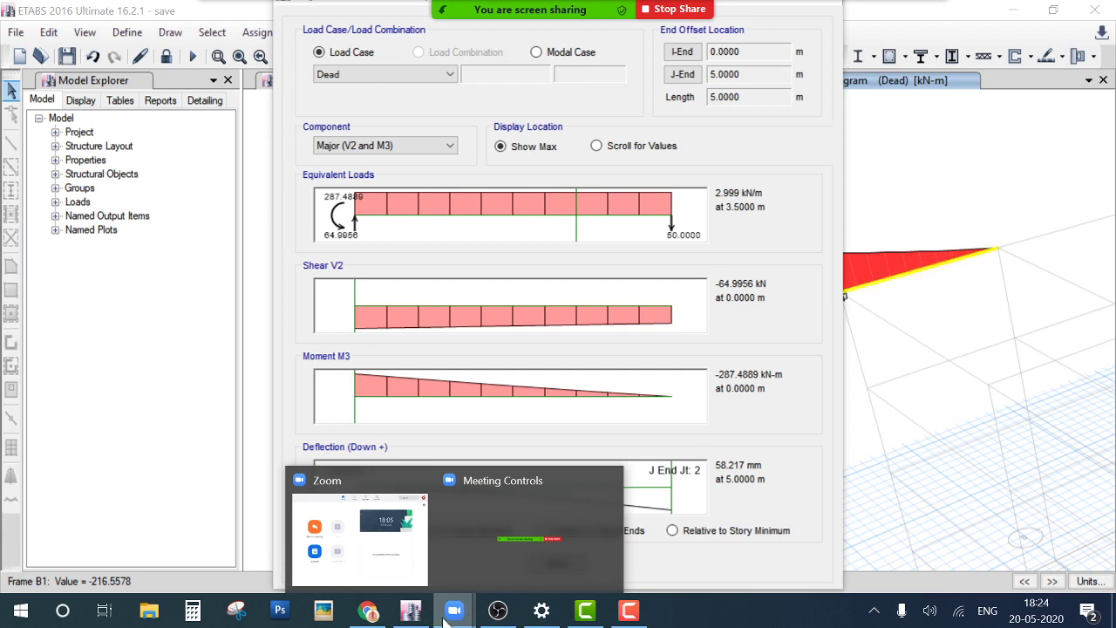
click(369, 612)
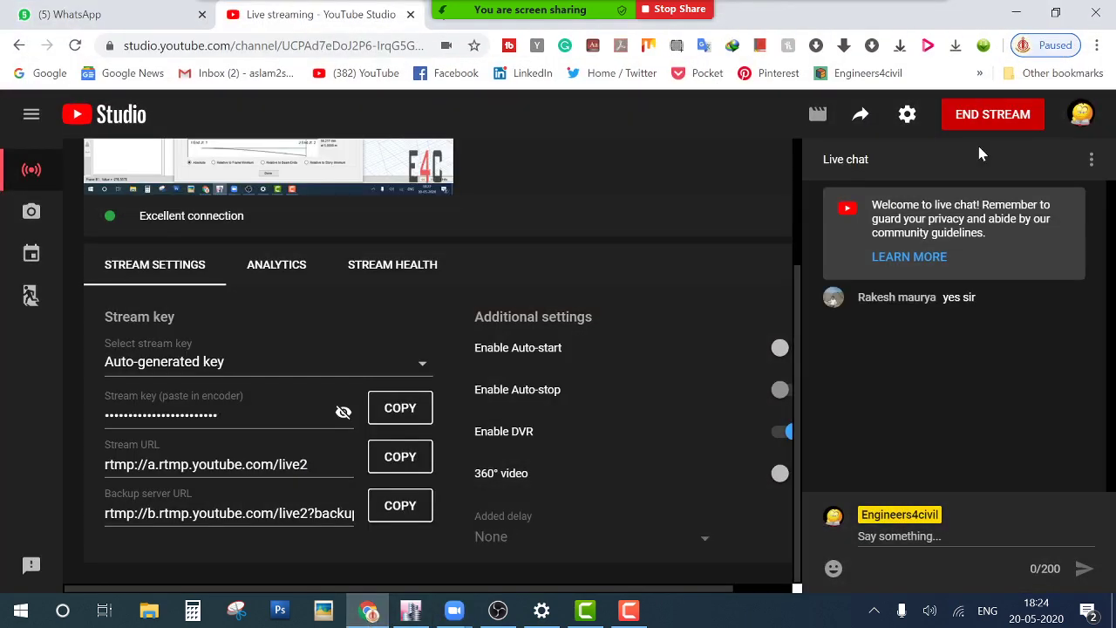
click(369, 612)
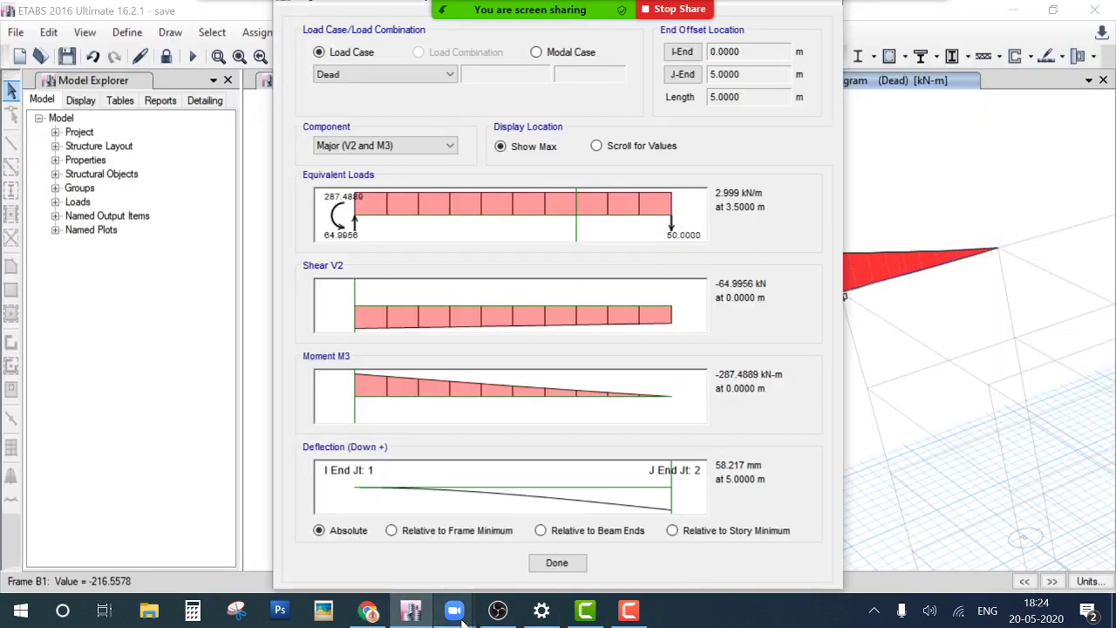
click(460, 608)
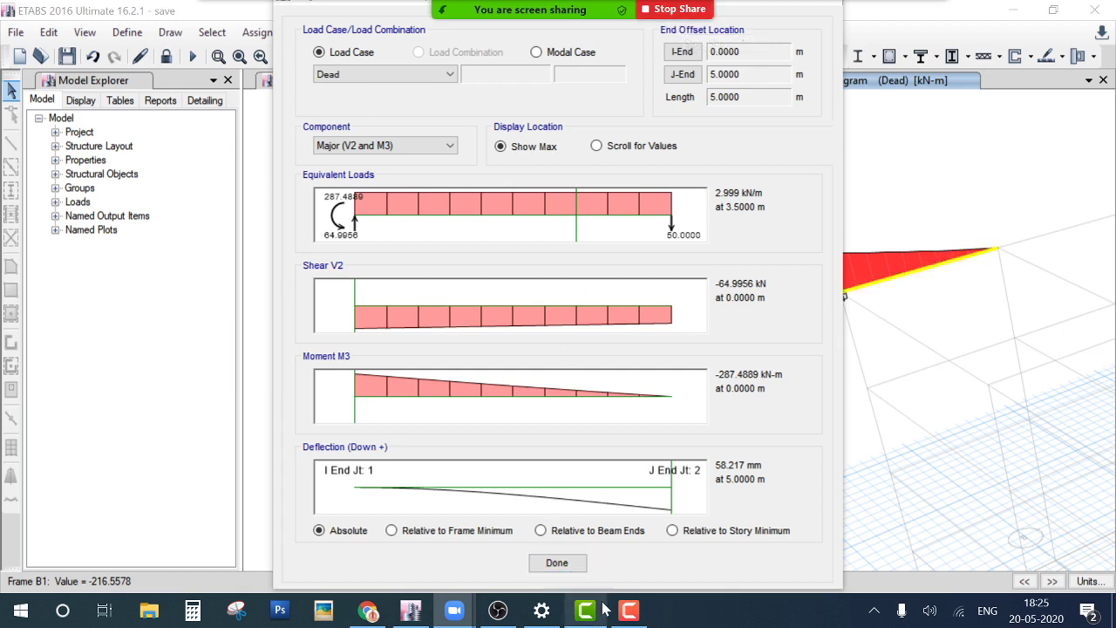
mouse_move(674, 55)
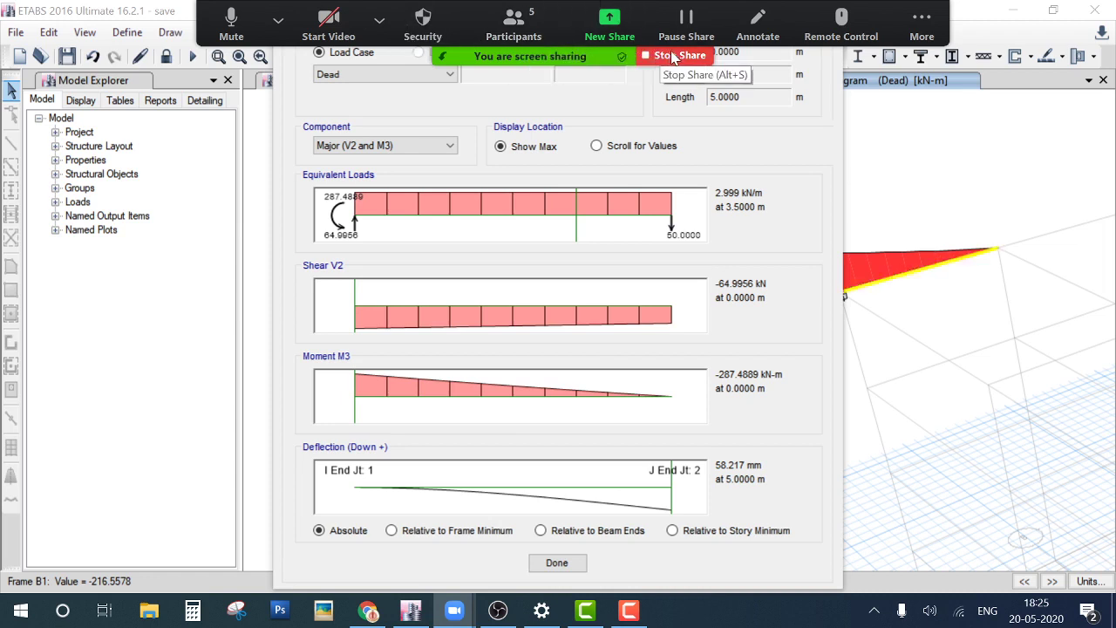
Stop the Zoom screen share and leave the meeting, returning to the ETABS beam diagrams
click(672, 57)
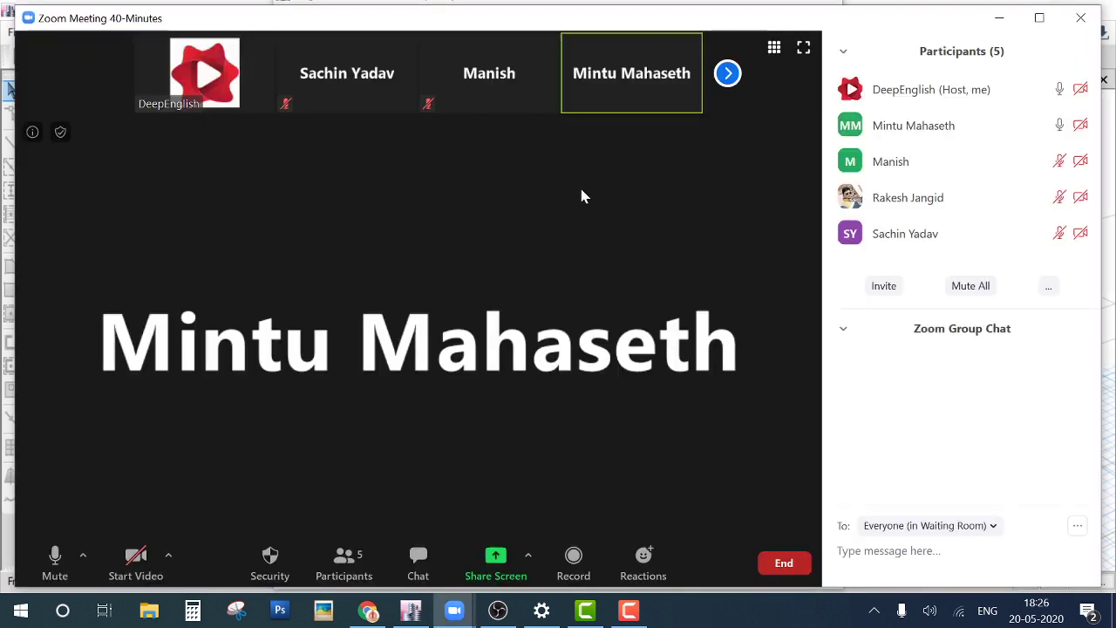
click(782, 564)
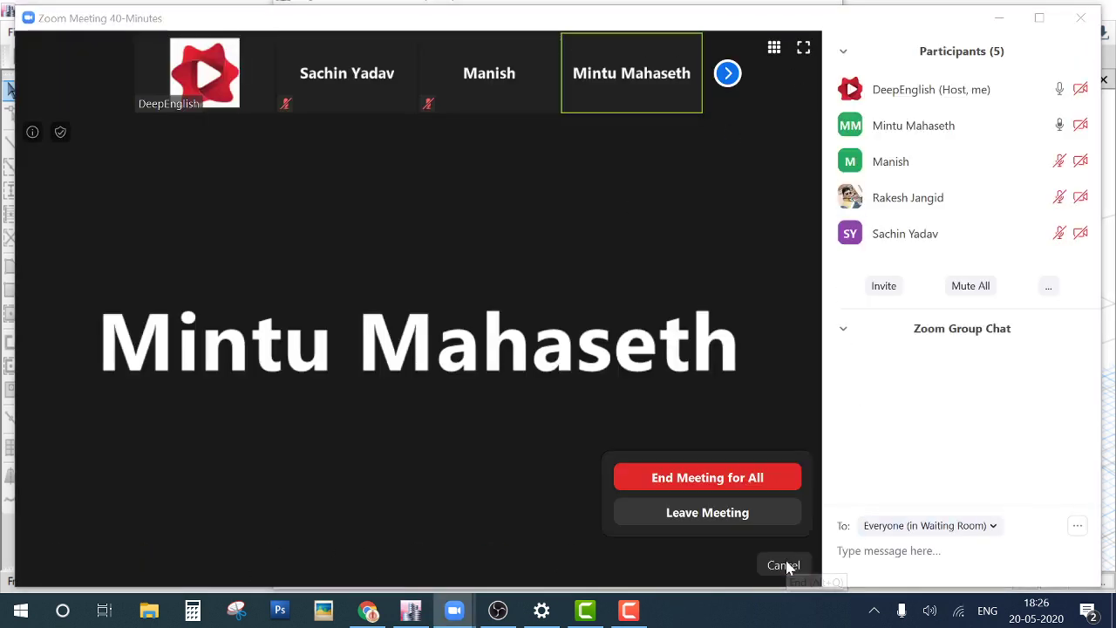
click(733, 508)
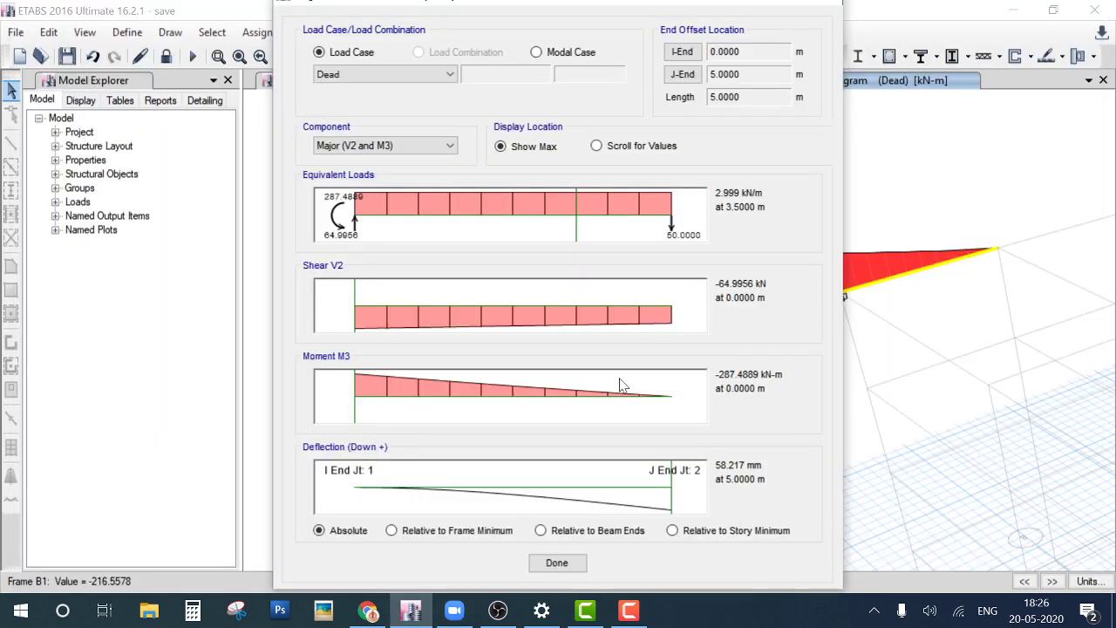